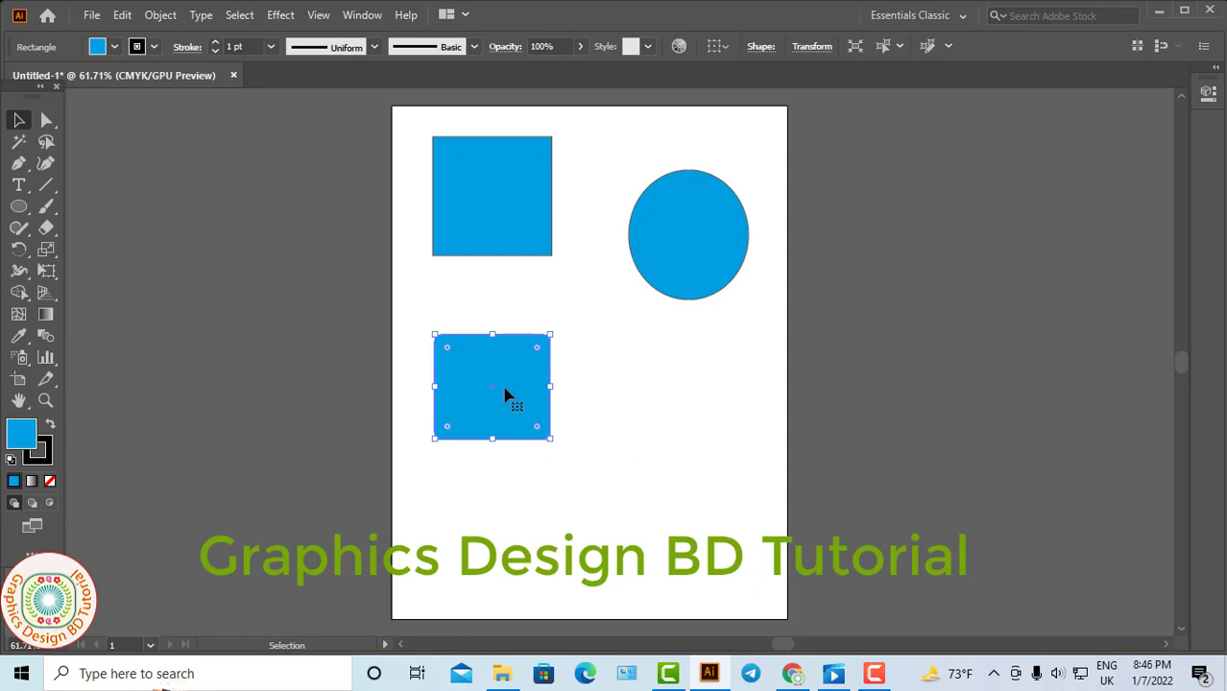
Select and reposition the square, the ellipse and the rounded rectangle on the artboard with the Selection tool.
left_click_drag(689, 276, 689, 296)
left_click_drag(533, 242, 533, 266)
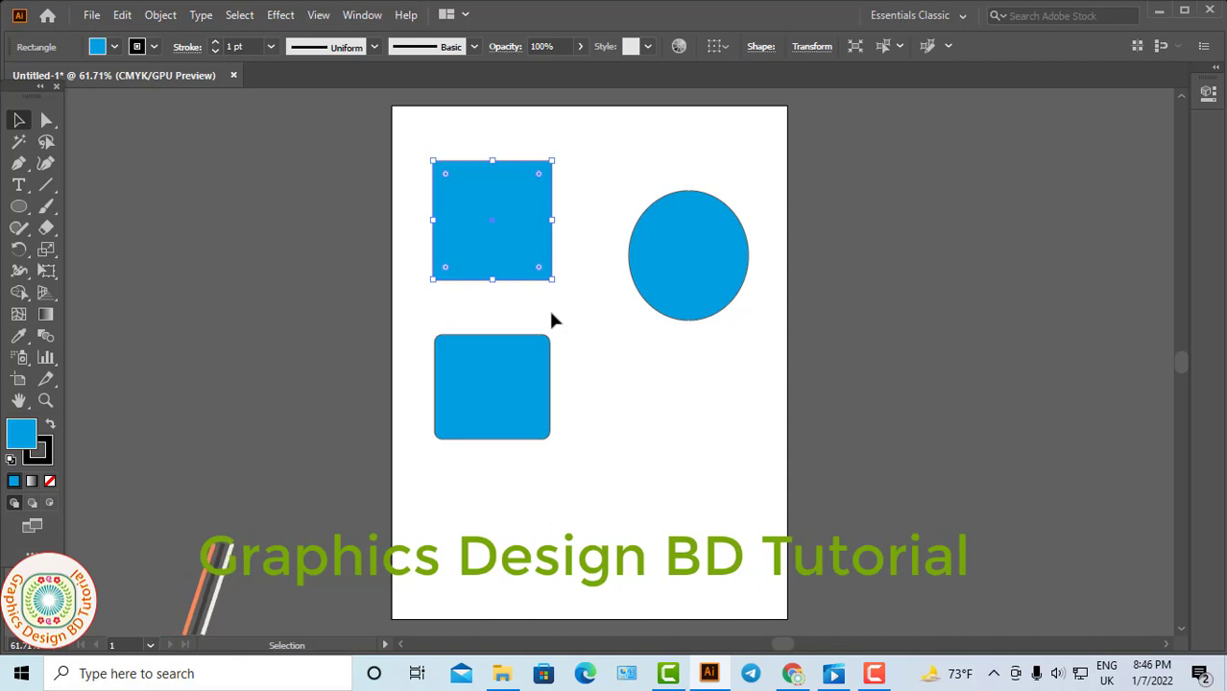
left_click(518, 391)
left_click(685, 297)
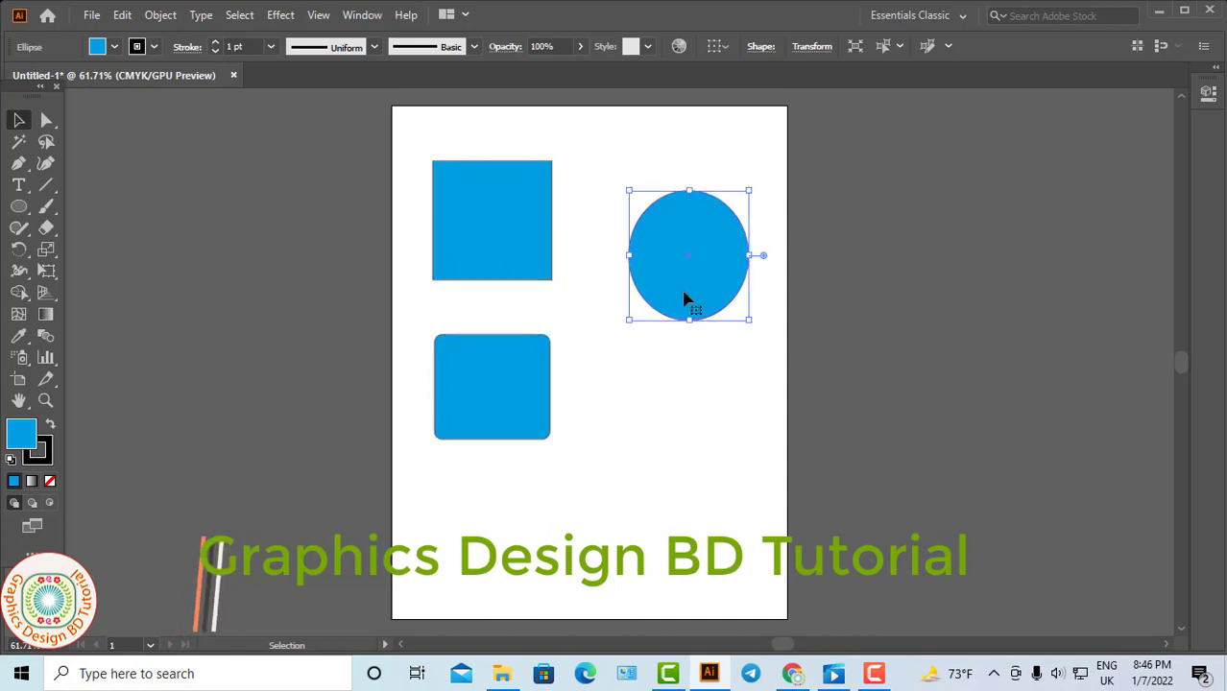
left_click(517, 361)
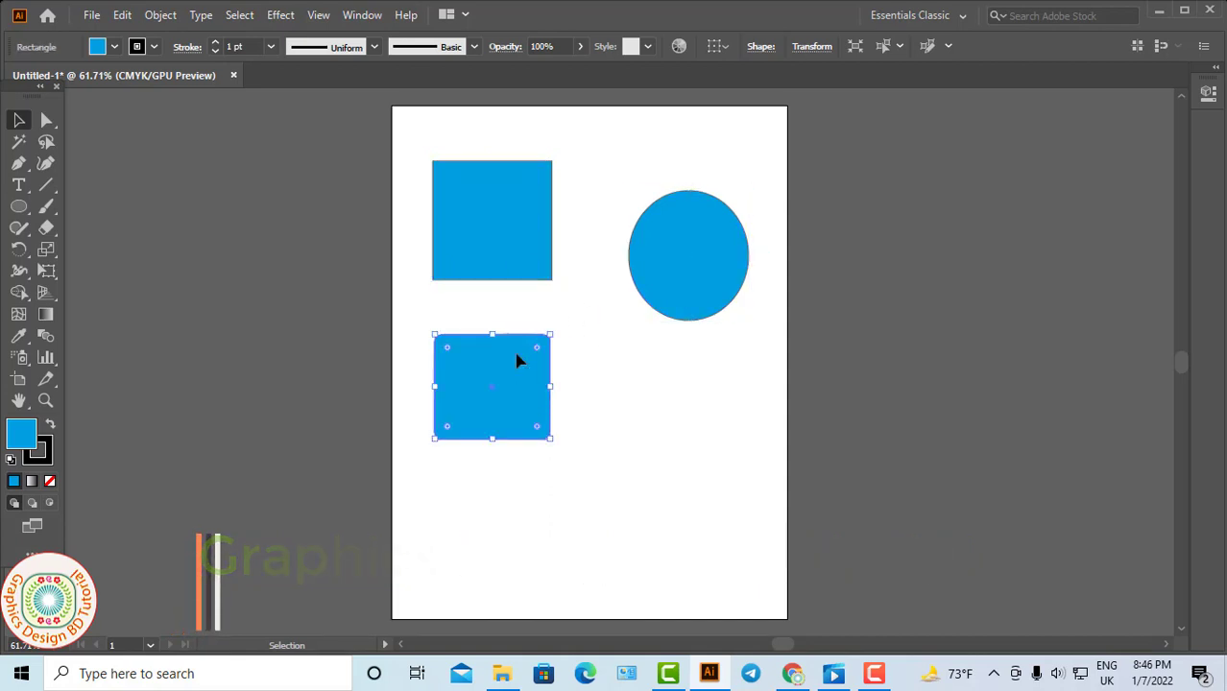
left_click_drag(534, 270, 513, 283)
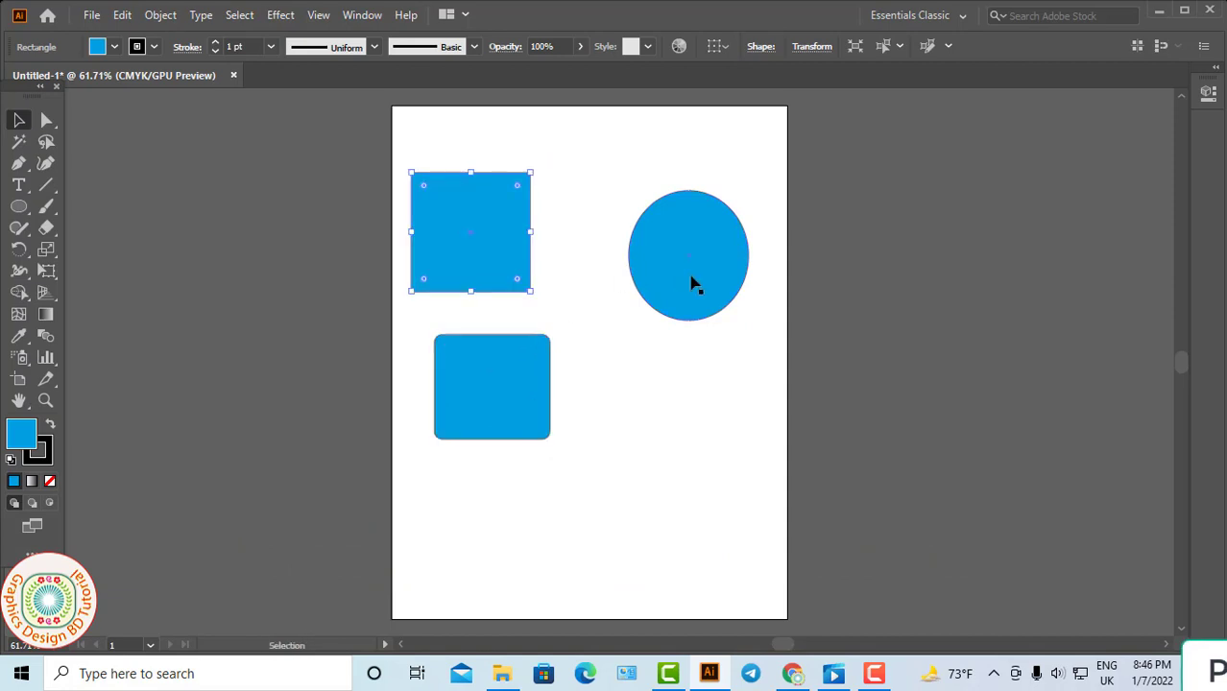
left_click_drag(693, 283, 668, 282)
left_click_drag(509, 336, 486, 306)
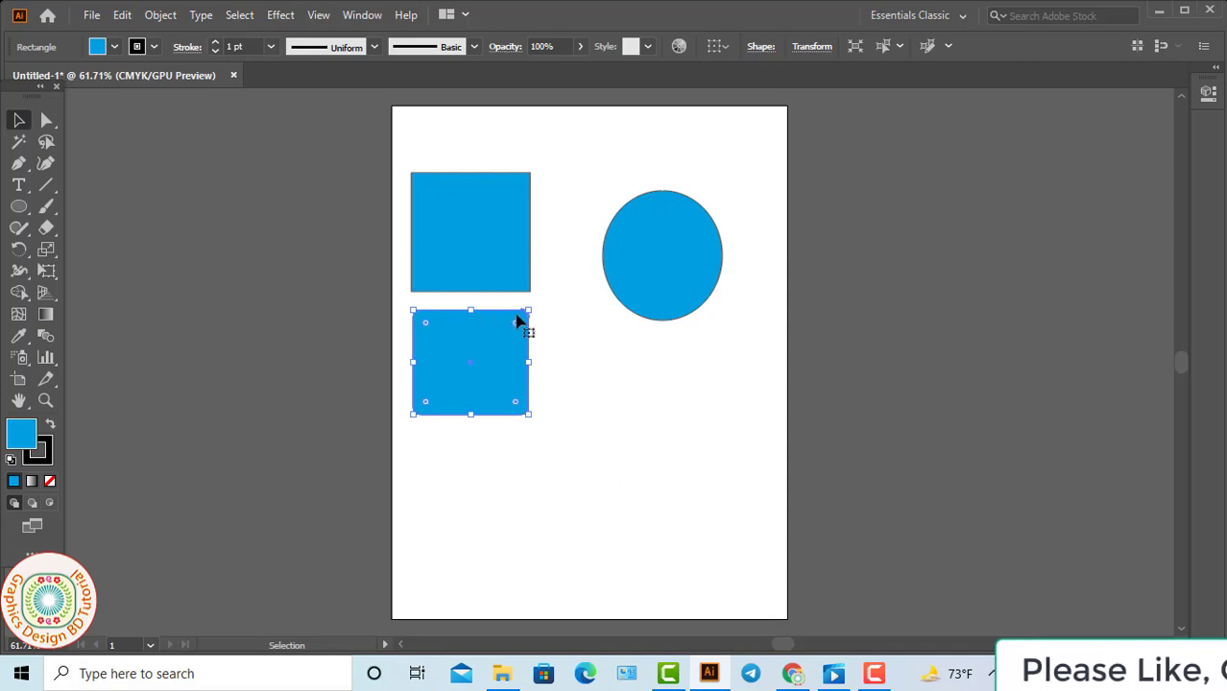
Select all three blue shapes together and delete them from the artboard.
left_click_drag(401, 156, 692, 420)
key("Delete")
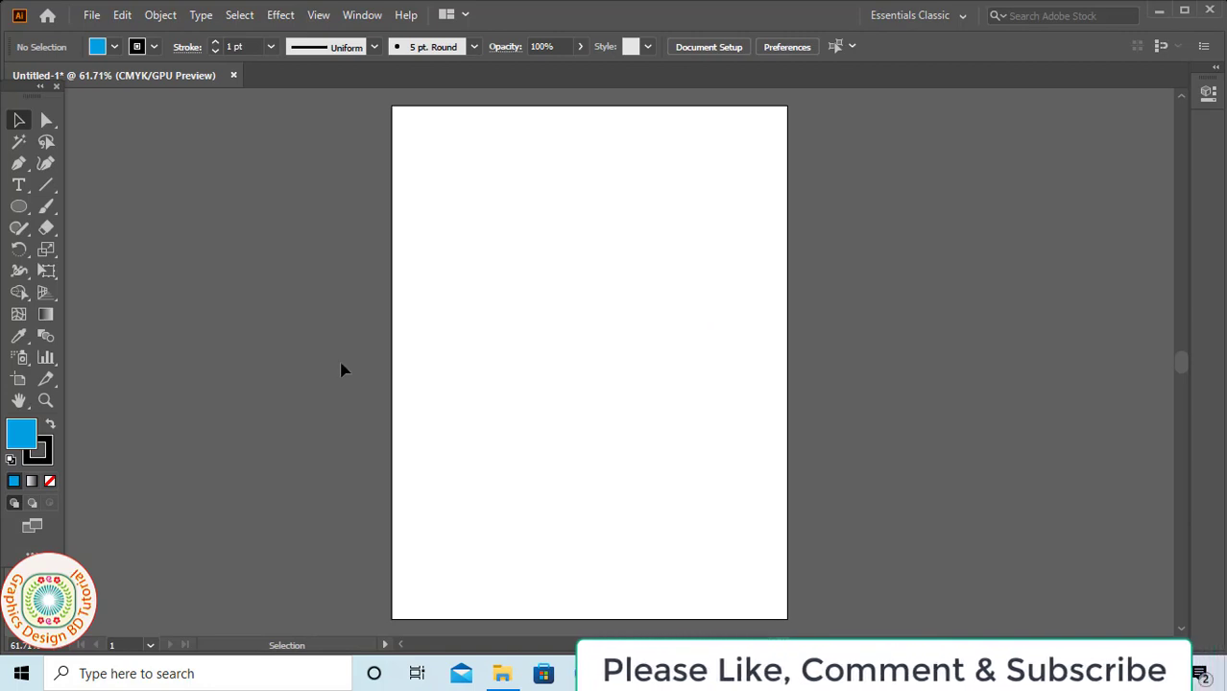
Draw a rectangle and a rounded rectangle side by side on the upper artboard, with a circle below the rectangle.
left_click_drag(28, 209, 65, 207)
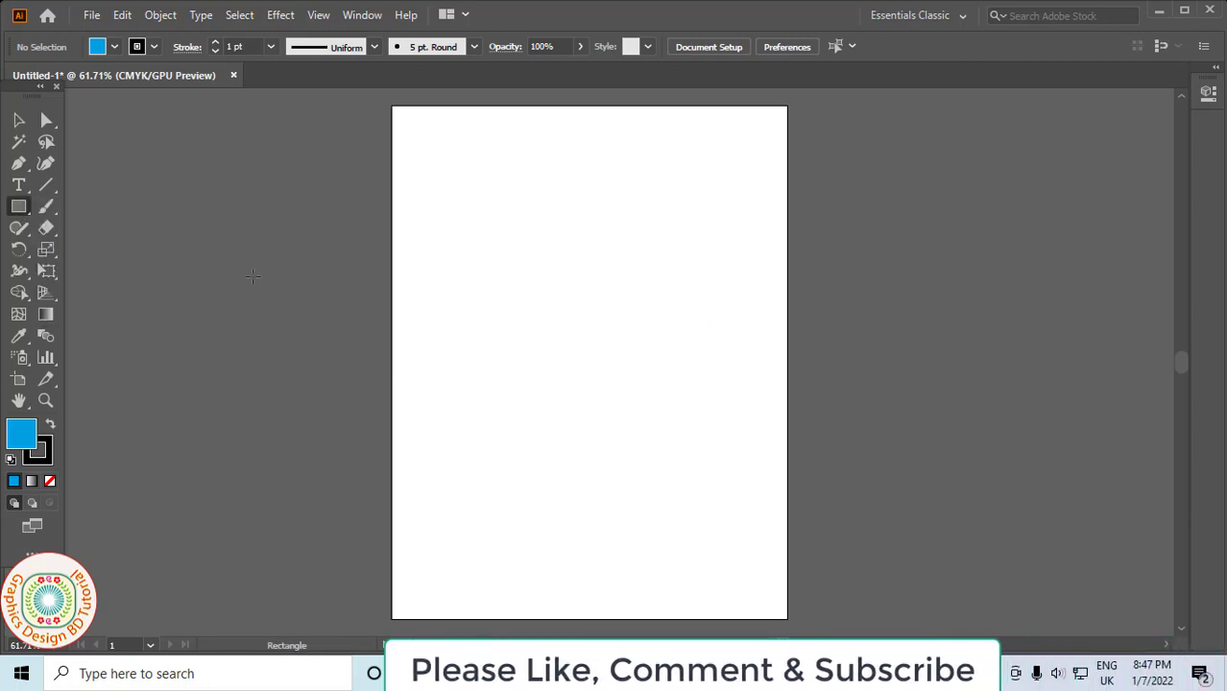
left_click_drag(455, 238, 557, 362)
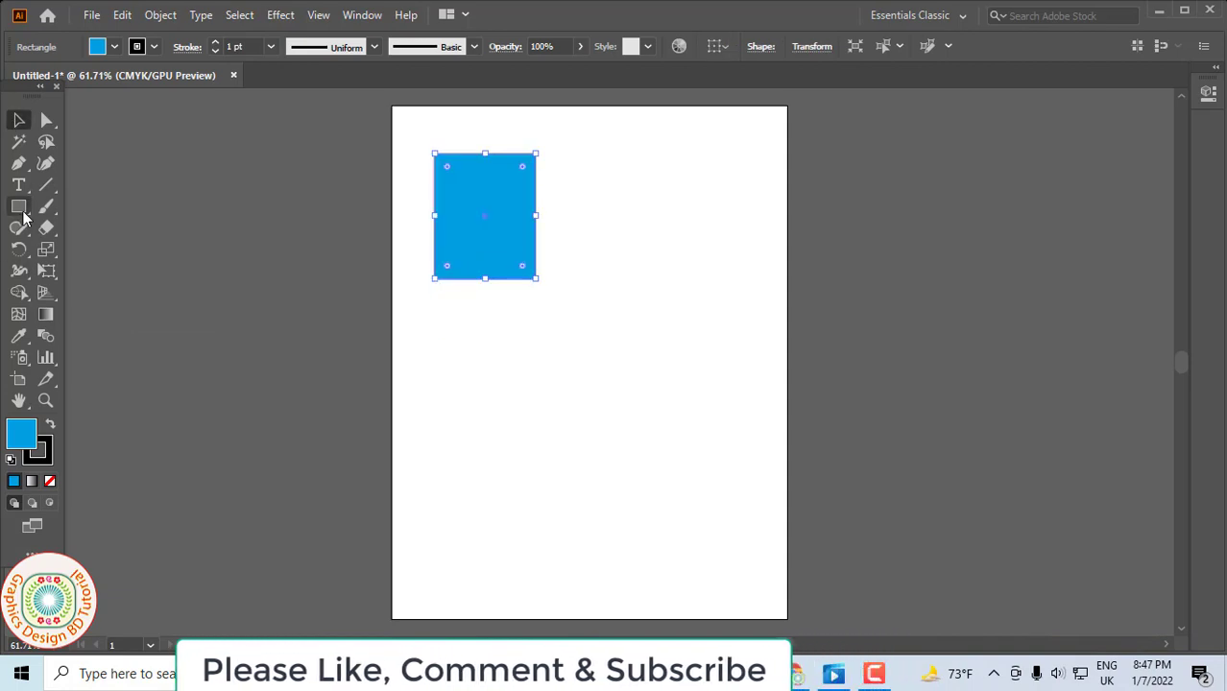
left_click_drag(18, 207, 86, 205)
left_click_drag(608, 164, 727, 281)
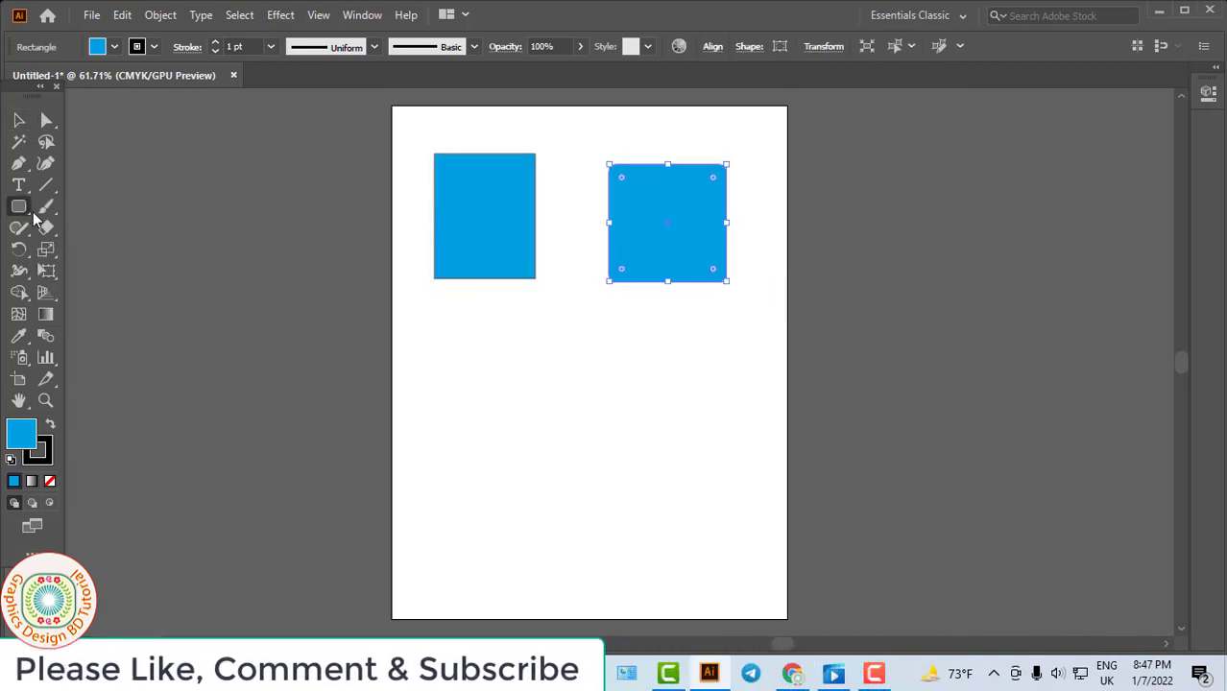
left_click_drag(18, 206, 96, 250)
left_click_drag(435, 347, 543, 457)
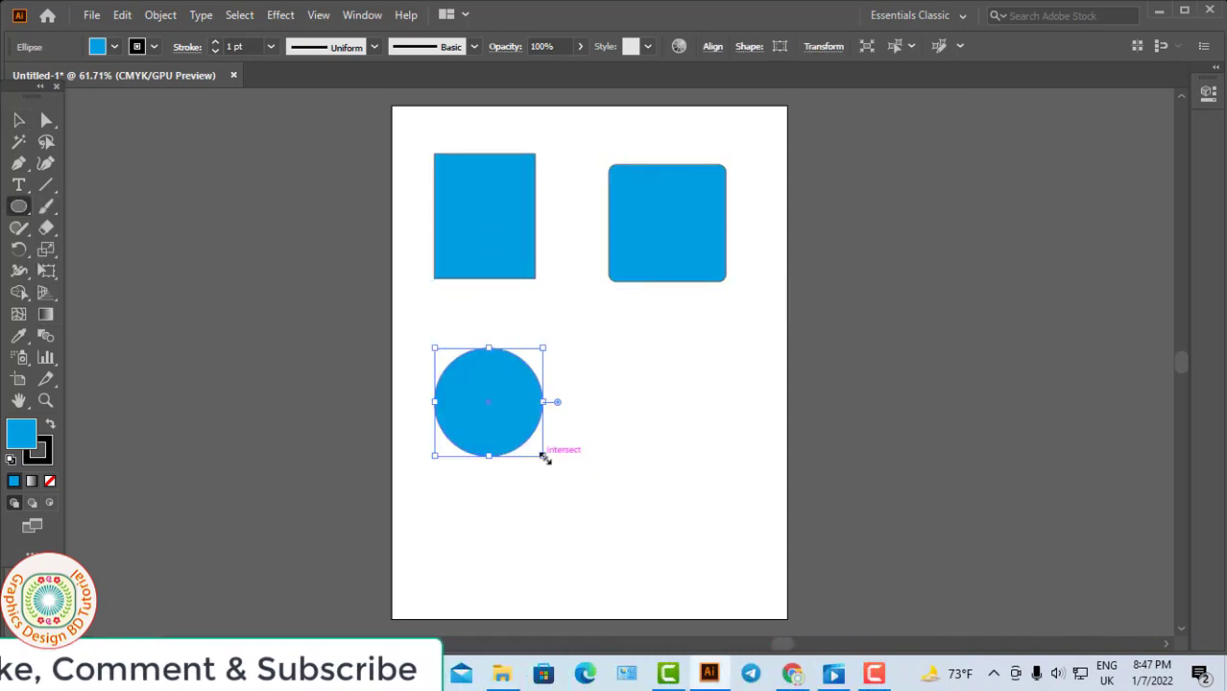
Move the rectangle up and left, the rounded rectangle slightly right and the circle upward, leaving nothing selected.
left_click(19, 120)
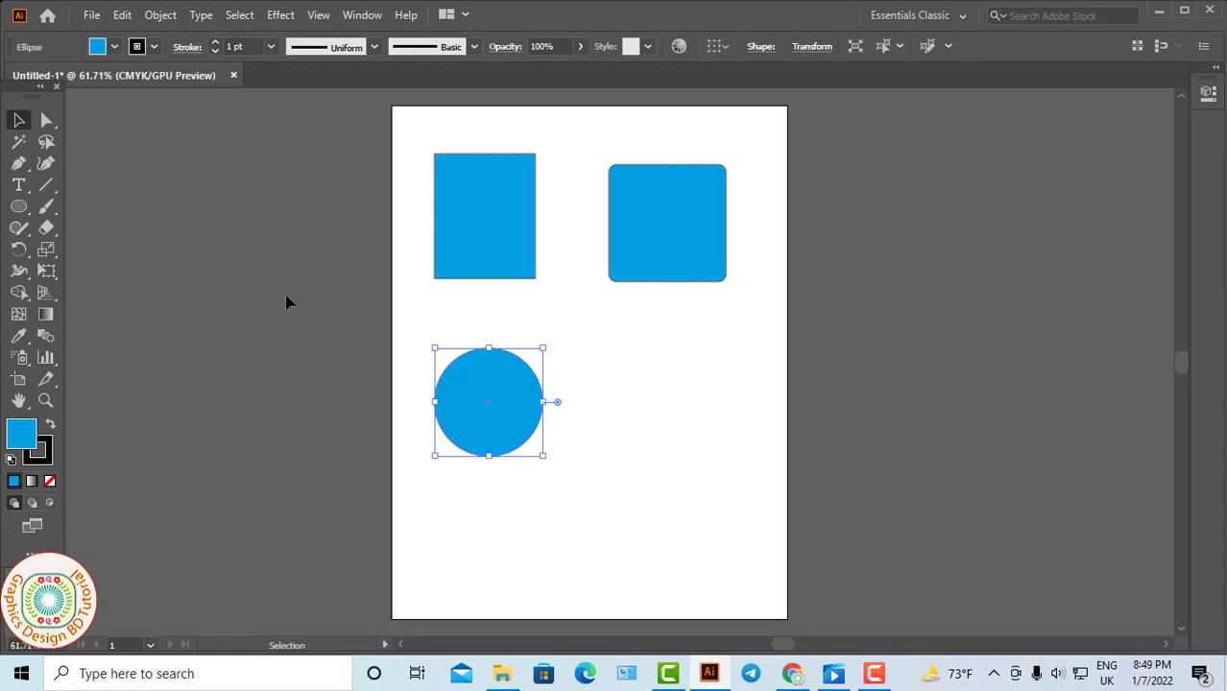
left_click_drag(526, 271, 504, 263)
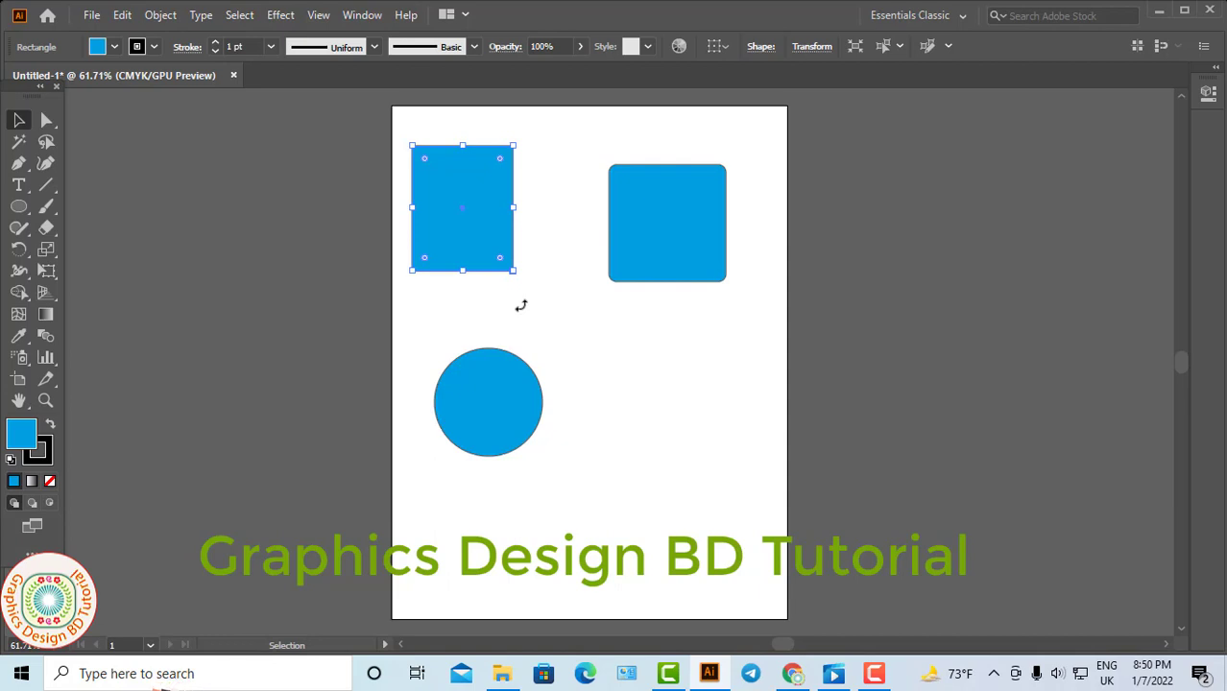
left_click_drag(609, 254, 617, 255)
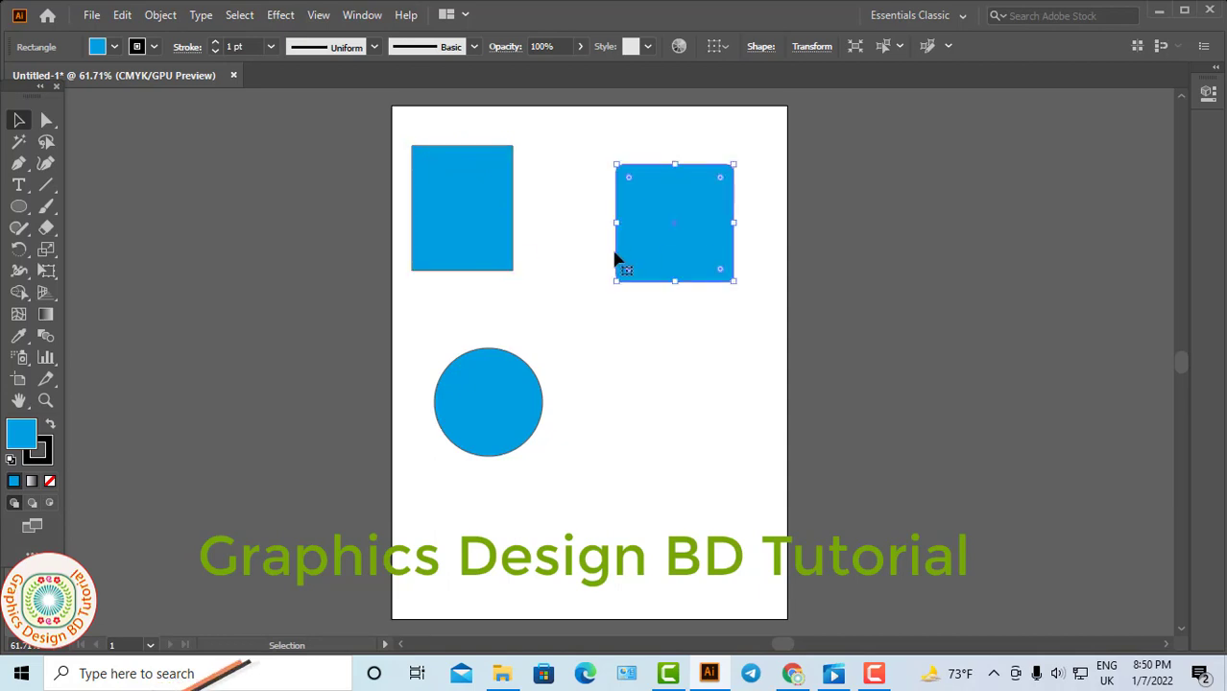
left_click(494, 261)
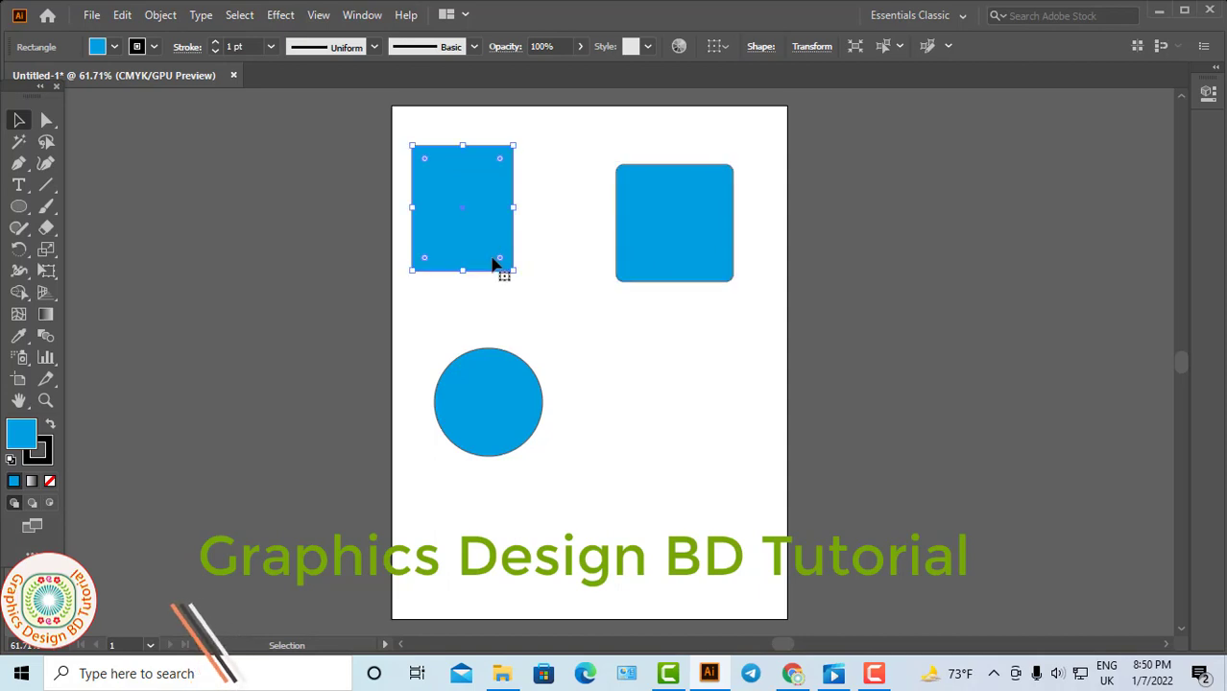
left_click_drag(482, 398, 474, 371)
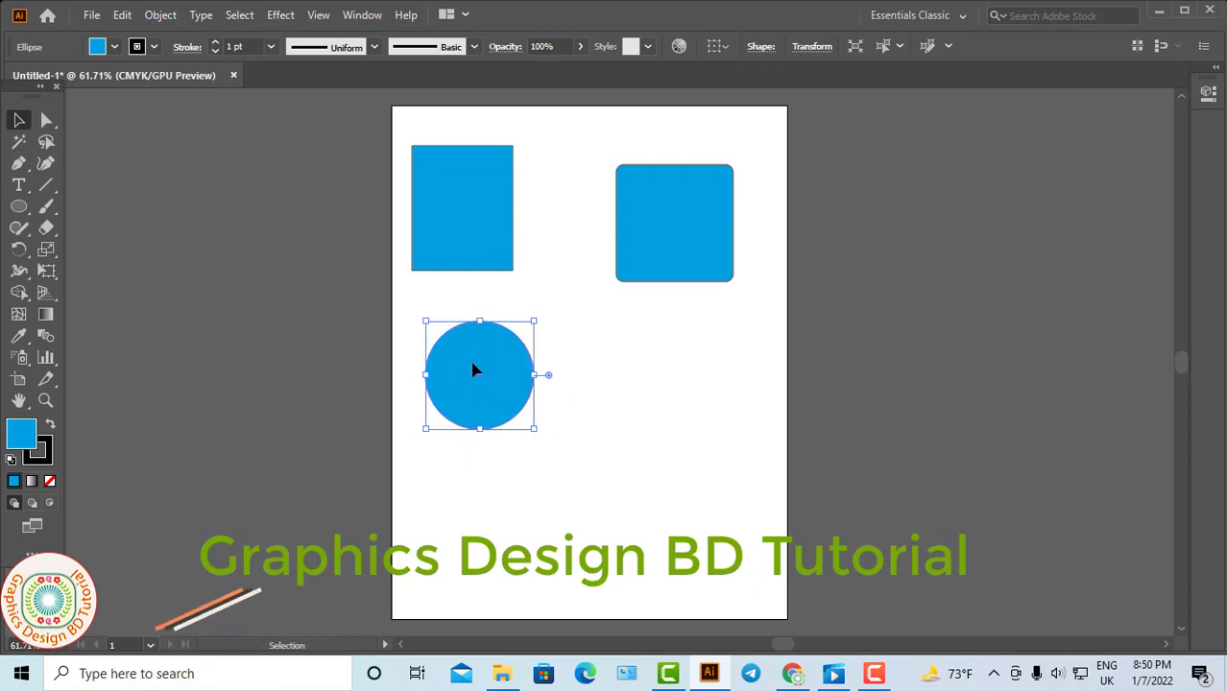
left_click(173, 261)
left_click(457, 351)
left_click(561, 397)
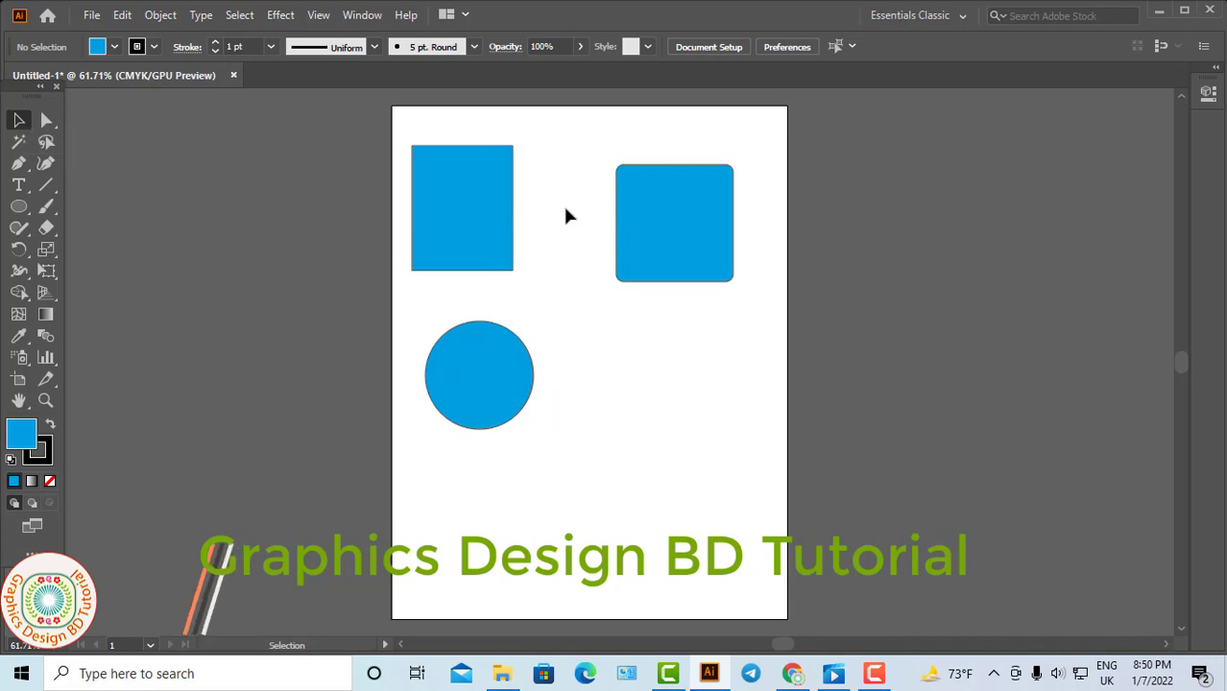
Resize the sharp-cornered rectangle from its upper-right corner, trying proportional scaling about its centre.
left_click(488, 229)
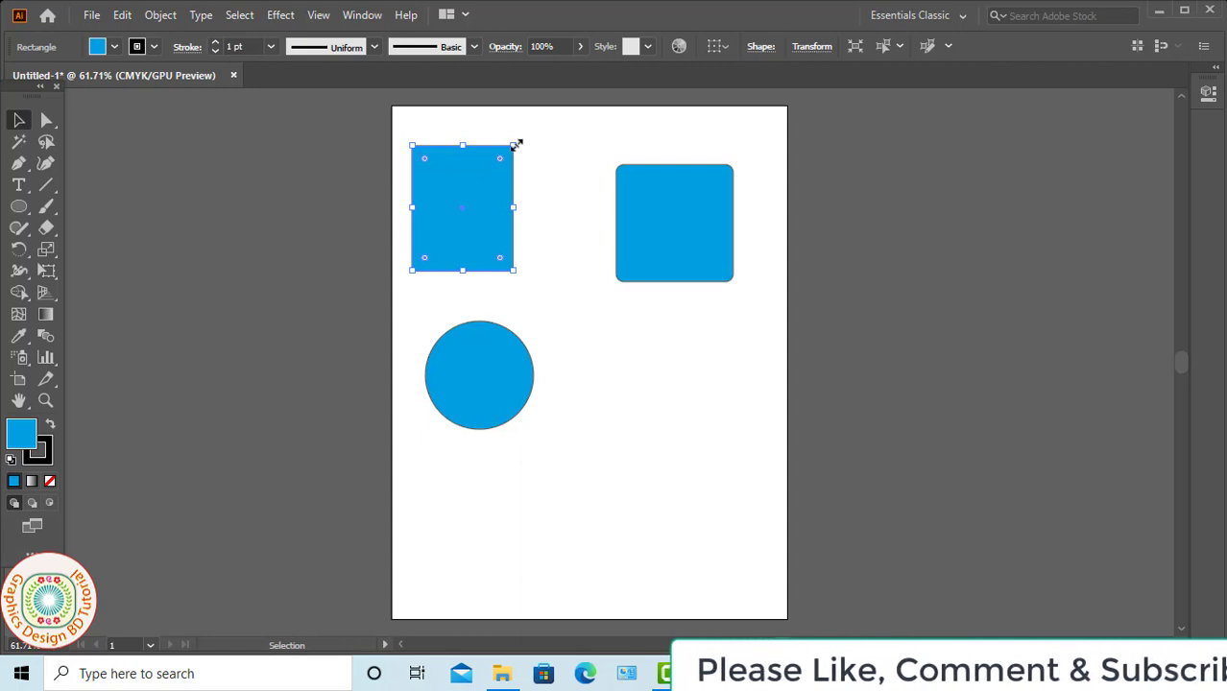
left_click_drag(515, 144, 609, 128)
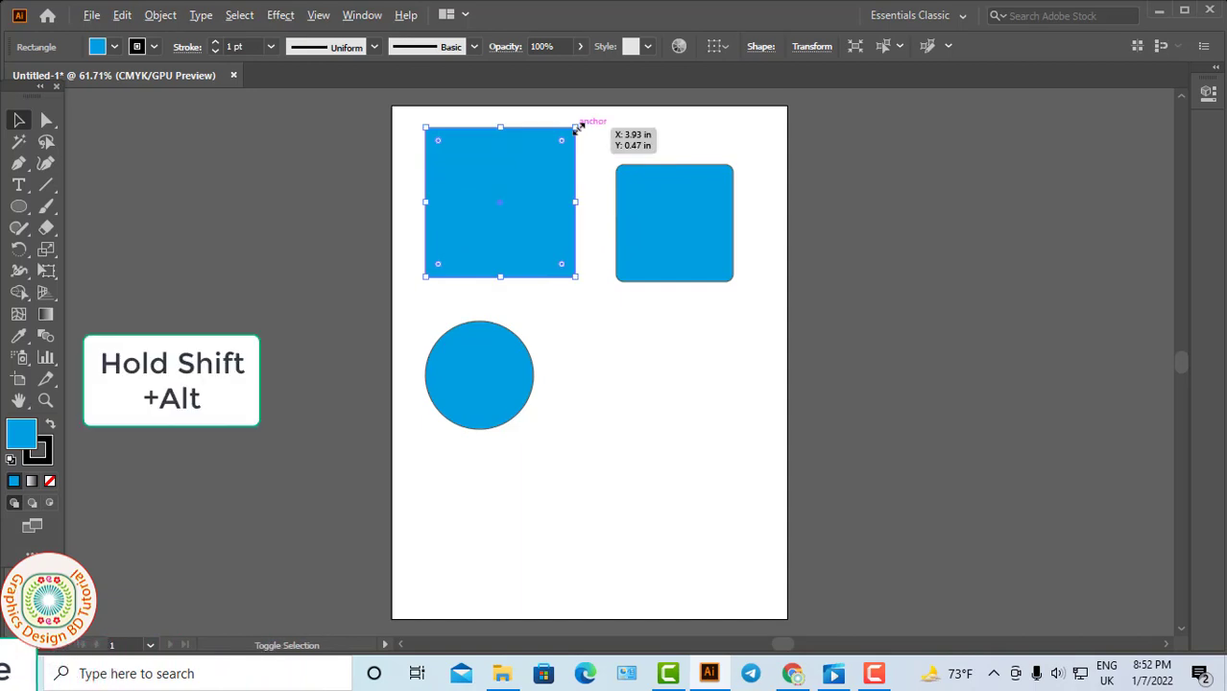
left_click_drag(578, 126, 610, 125)
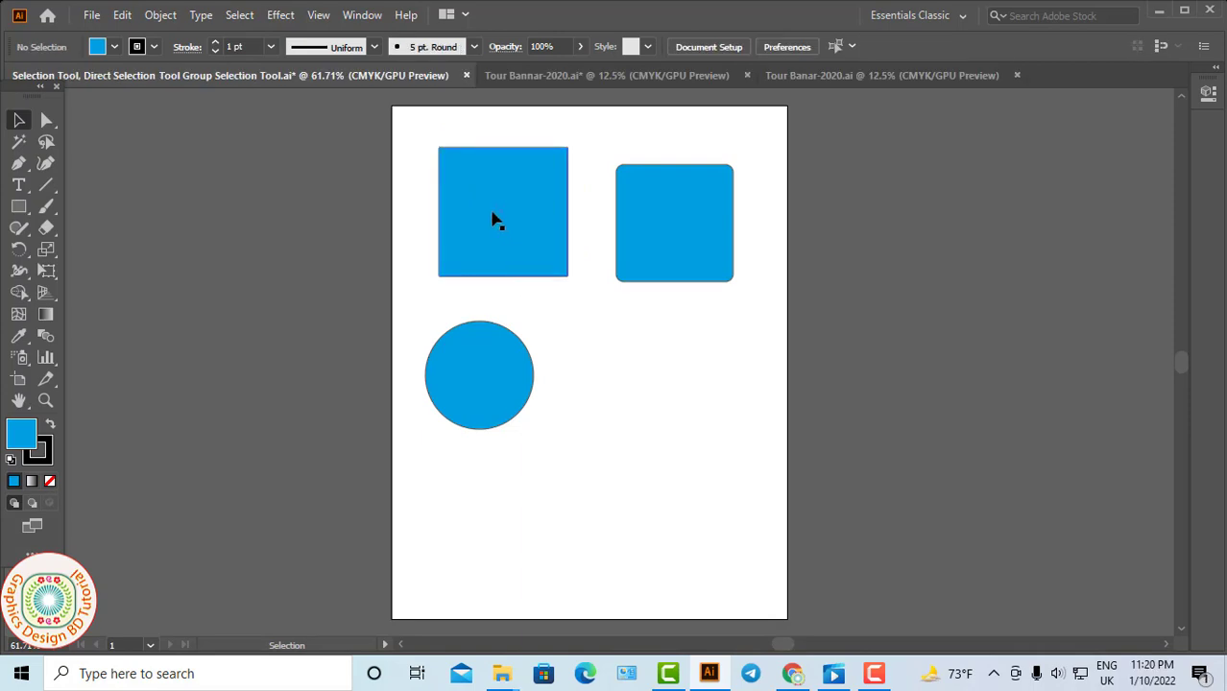
Select only the upper-right anchor point of the sharp-cornered square by temporarily using Direct Selection.
left_click(493, 220)
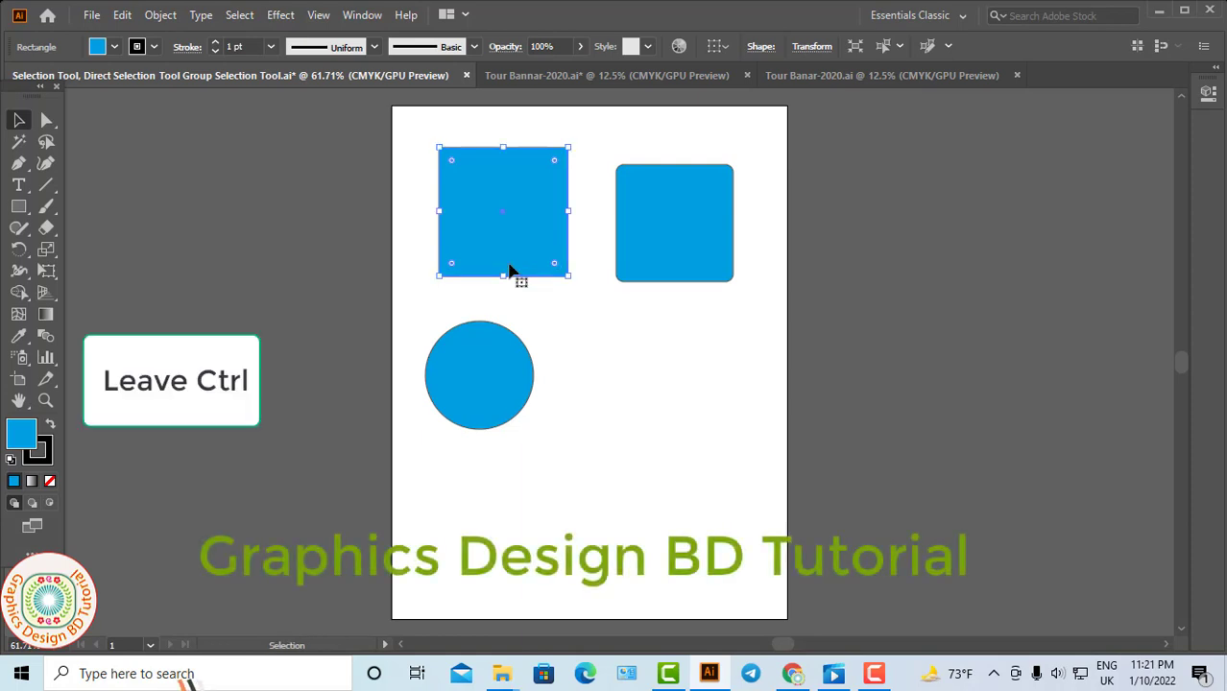
key("ctrl")
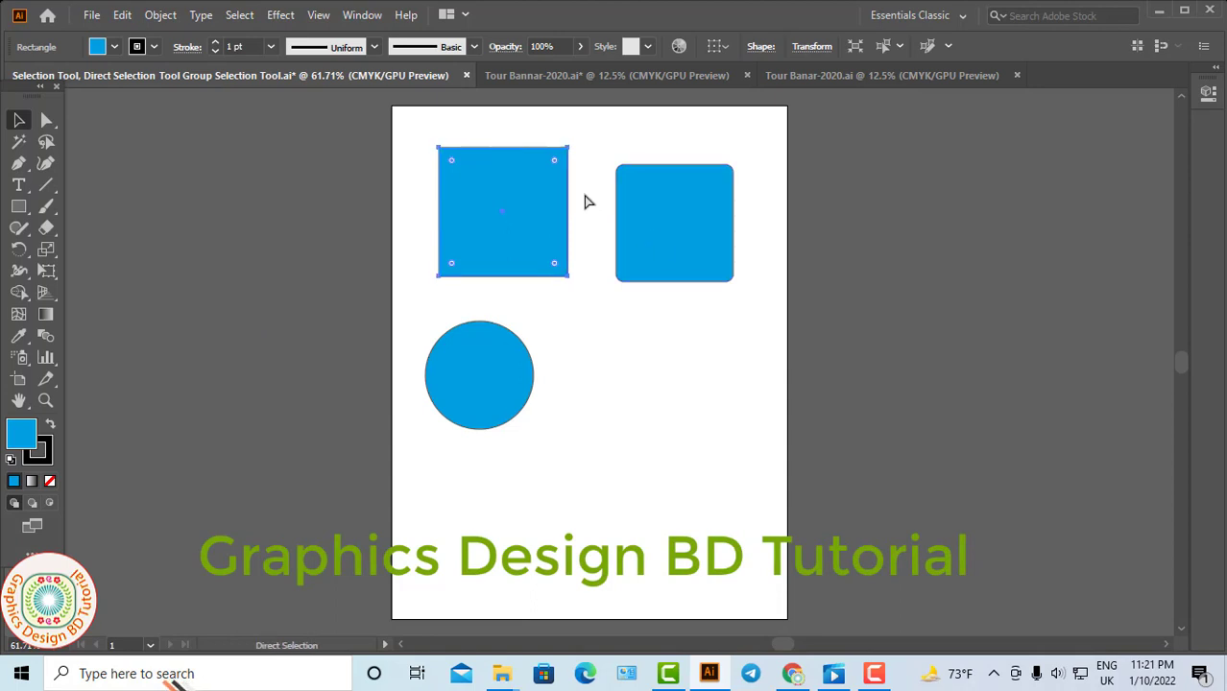
left_click(567, 150)
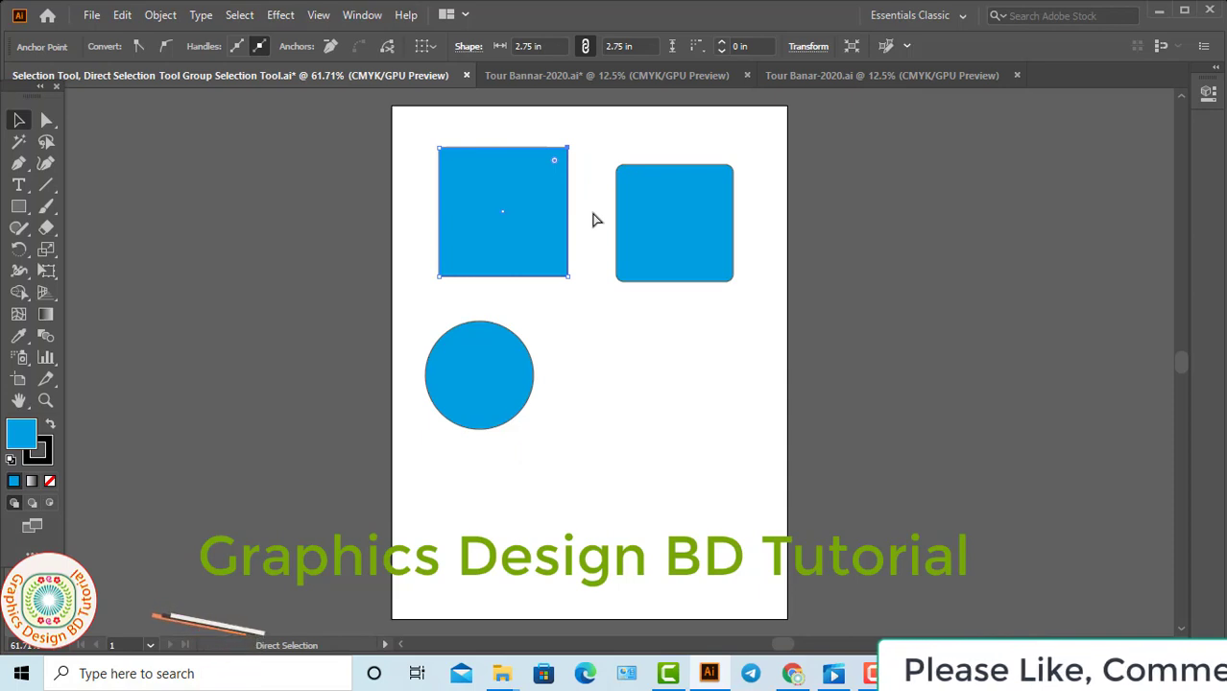
Ungroup the colored Logo lettering on the black rectangle and deselect its pieces.
key("v")
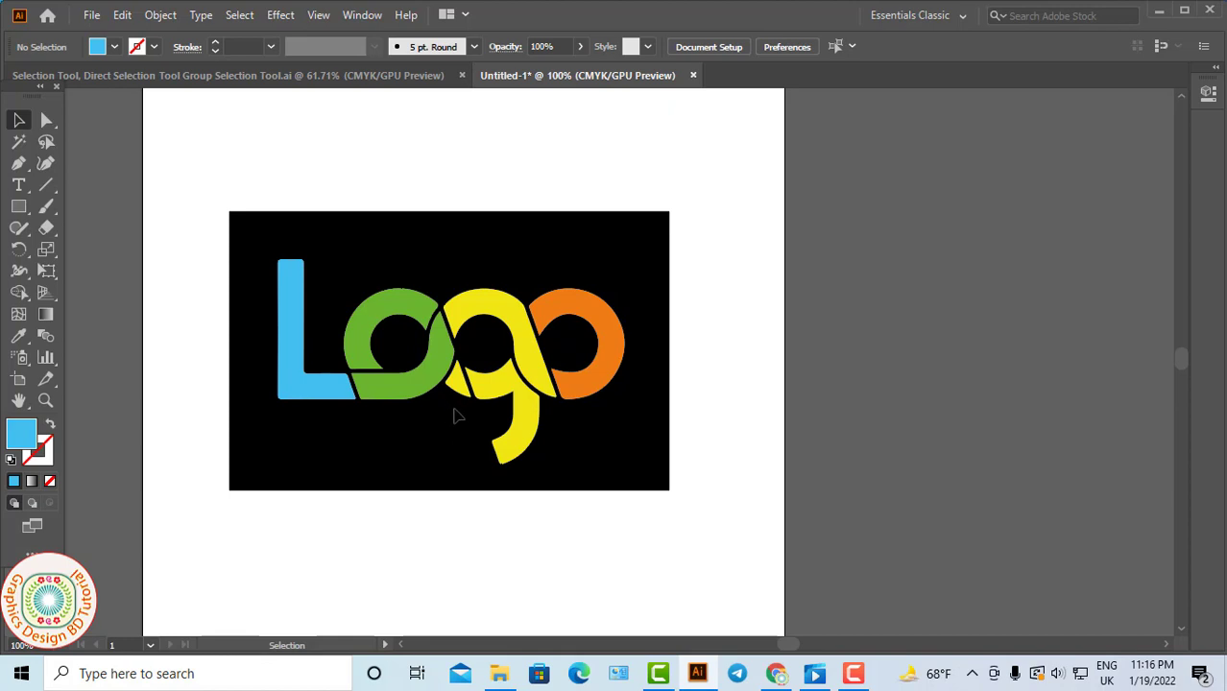
left_click(450, 377)
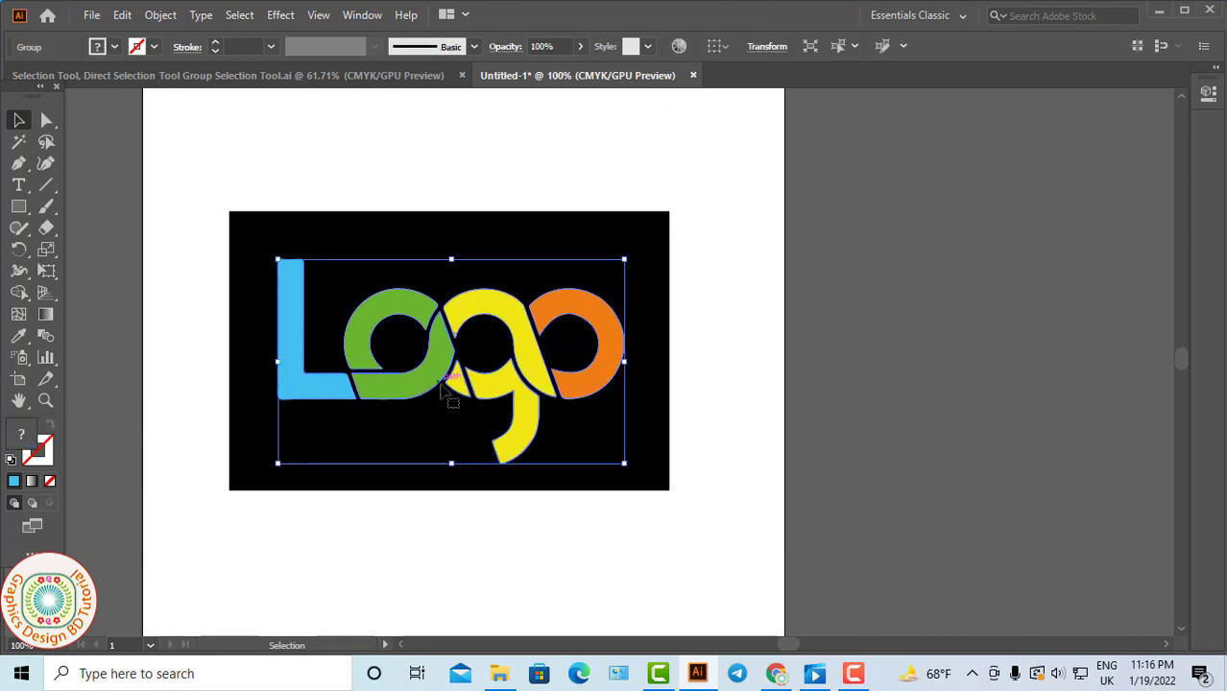
right_click(363, 330)
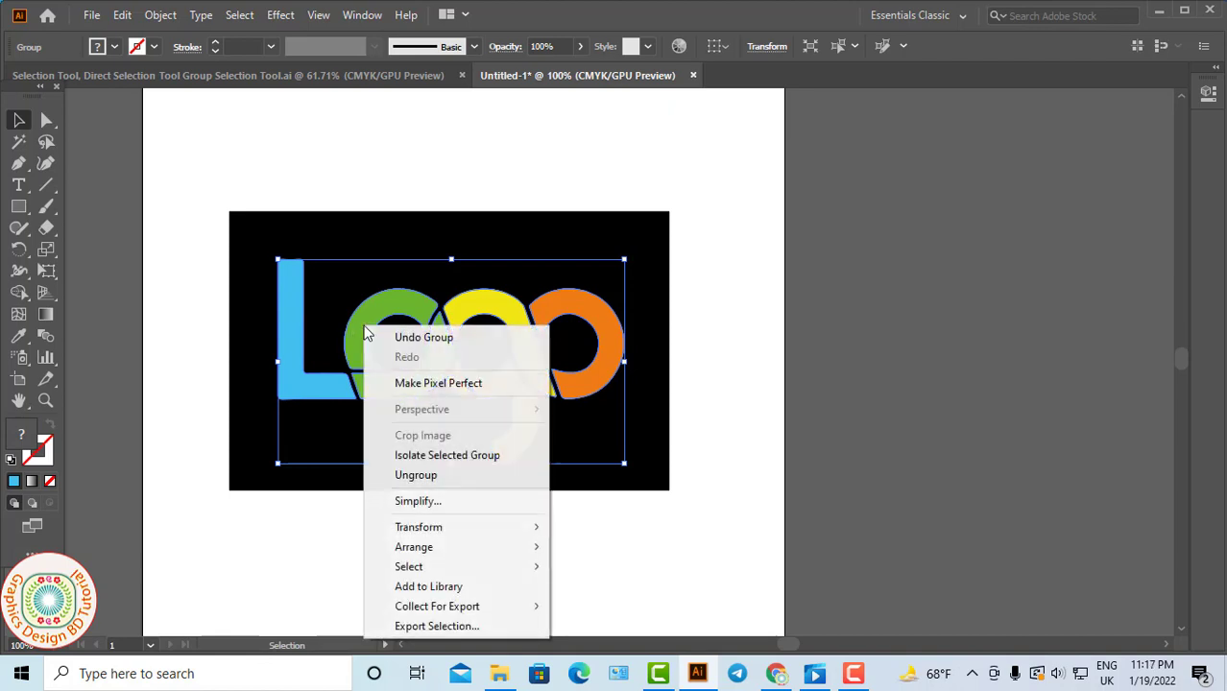
left_click(415, 476)
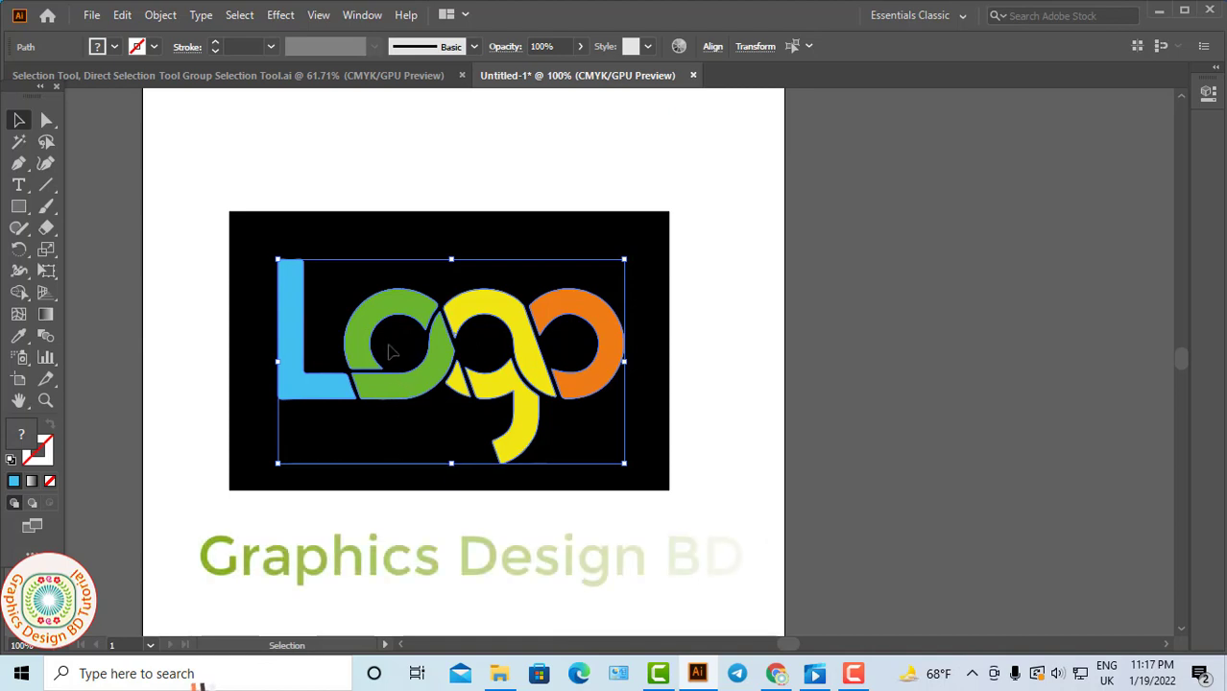
key("ctrl+shift+a")
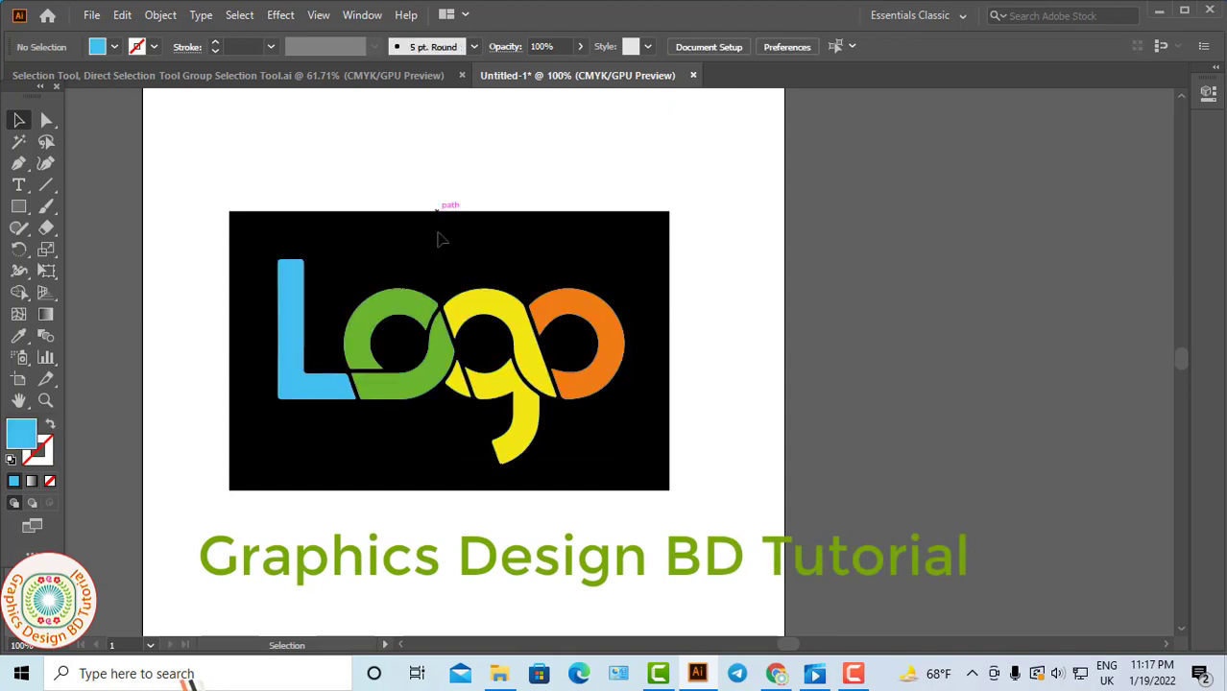
Select the upper green piece of the first letter o on its own and clear the selection.
left_click(405, 302)
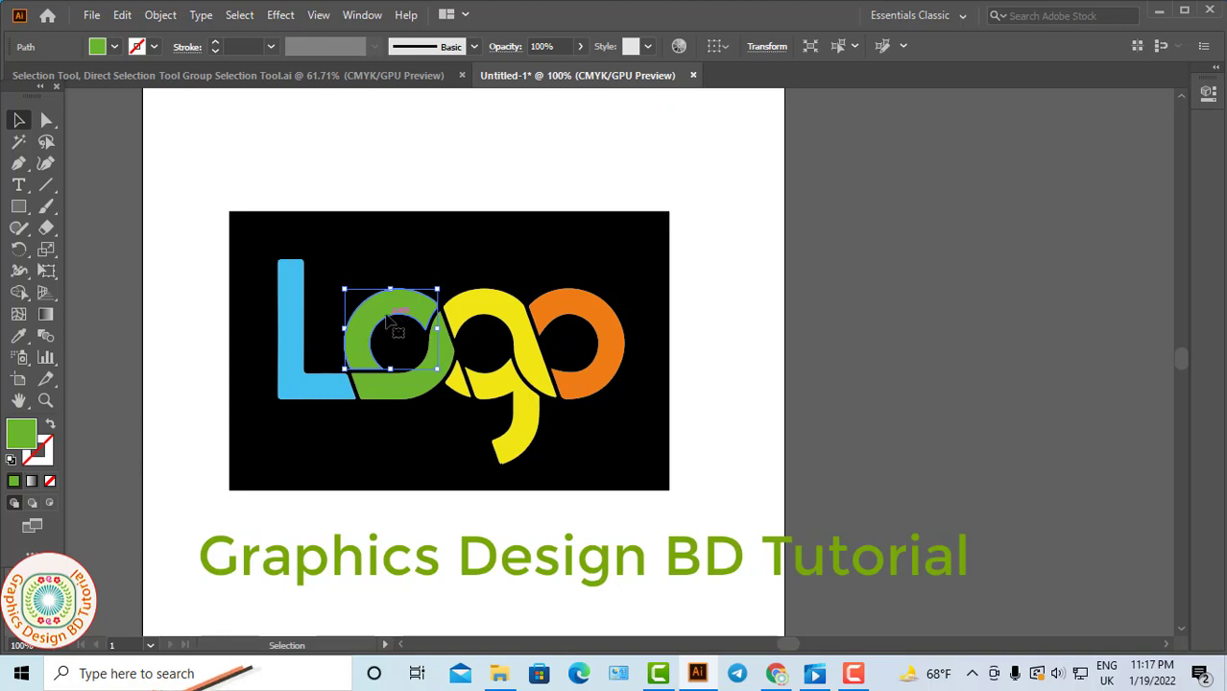
key("ctrl+shift+a")
key("ctrl+a")
left_click(406, 199)
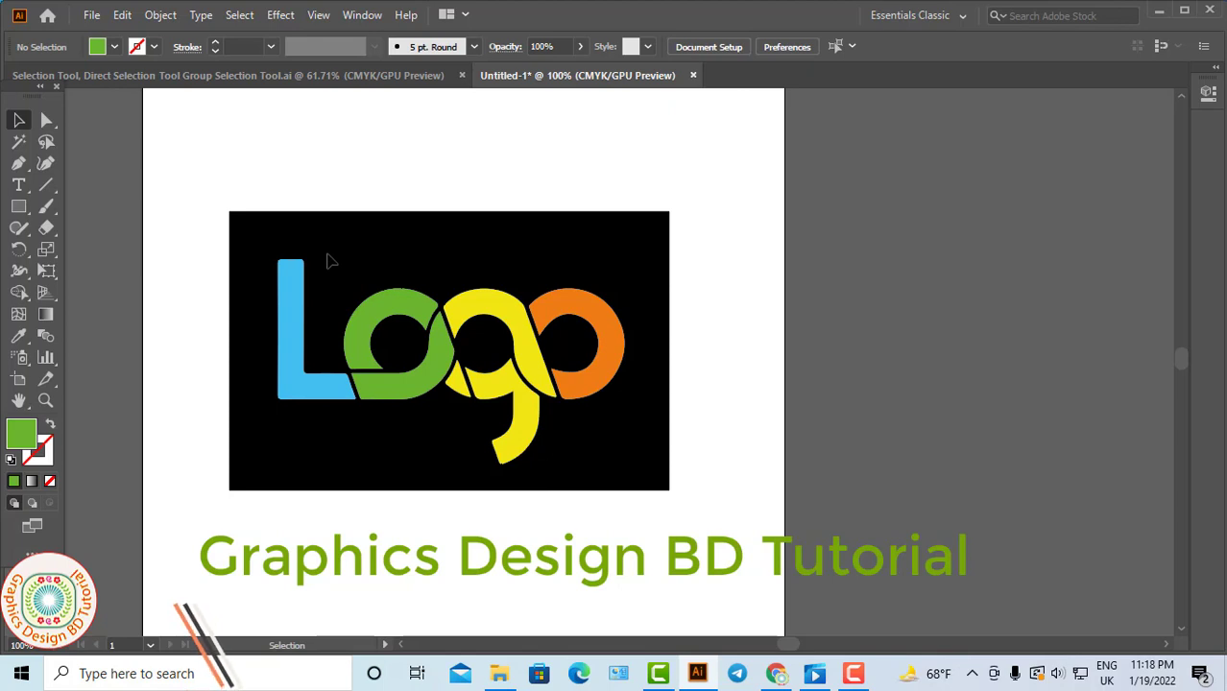
Use the Group Selection tool to select individual pieces of the Logo lettering: the upper green arc, the orange o and the blue L.
left_click(47, 120)
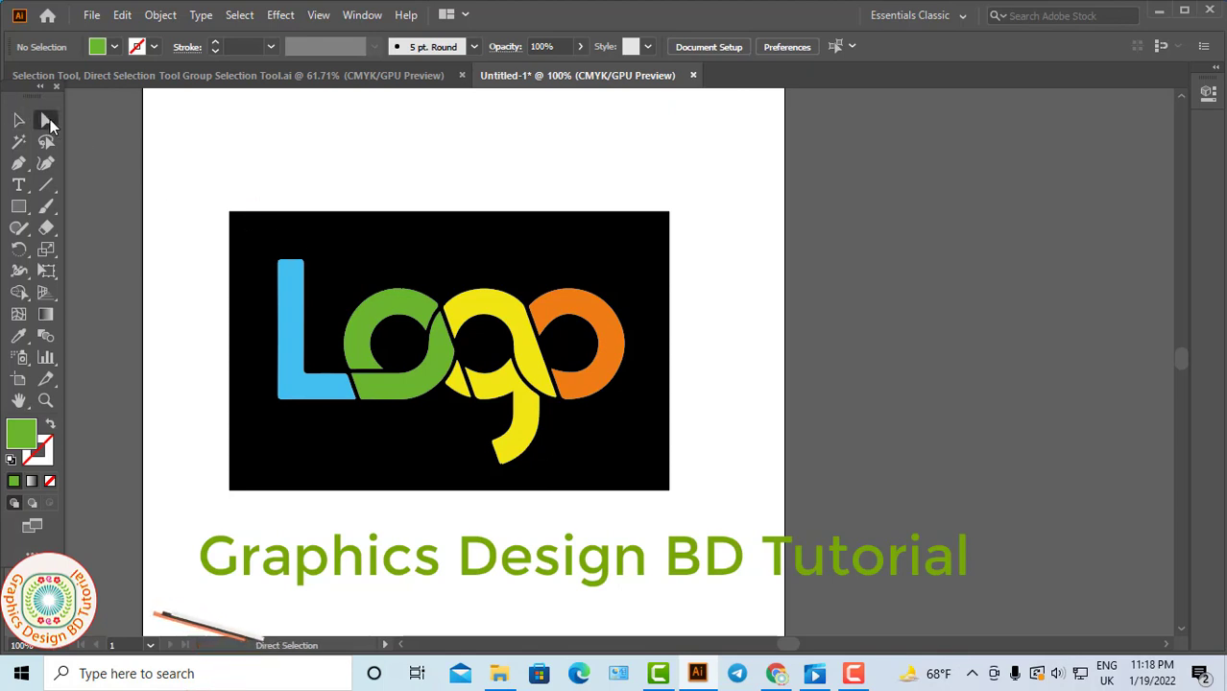
left_click(52, 118)
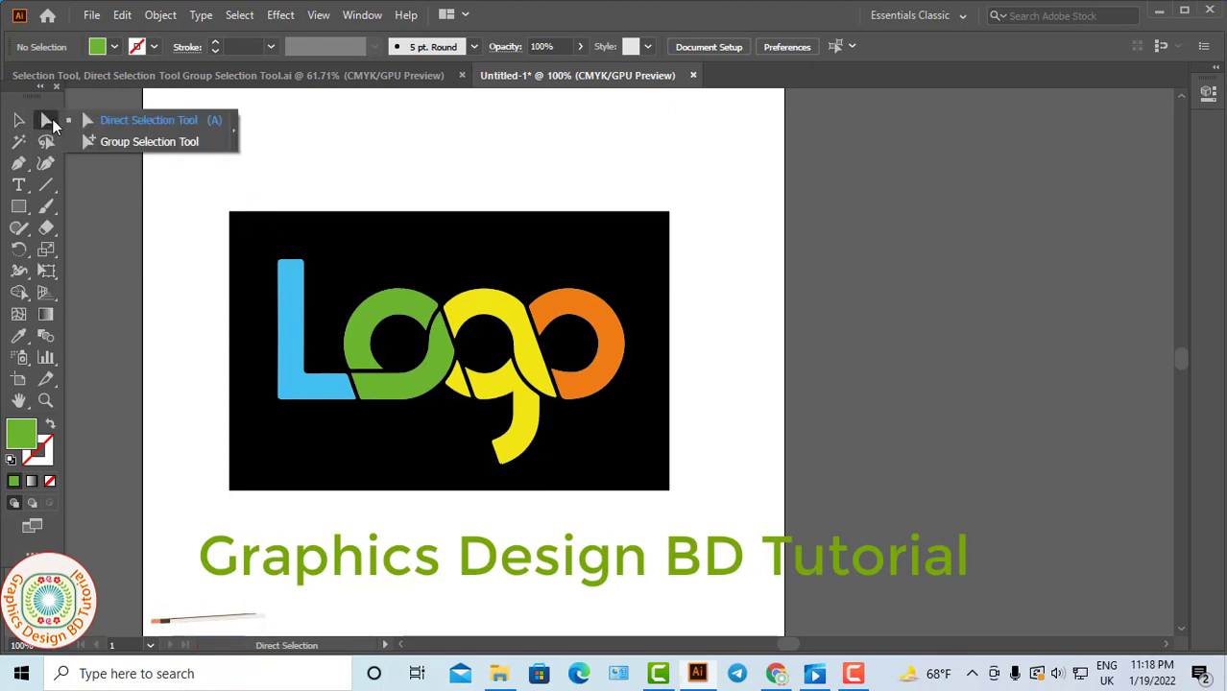
left_click(131, 145)
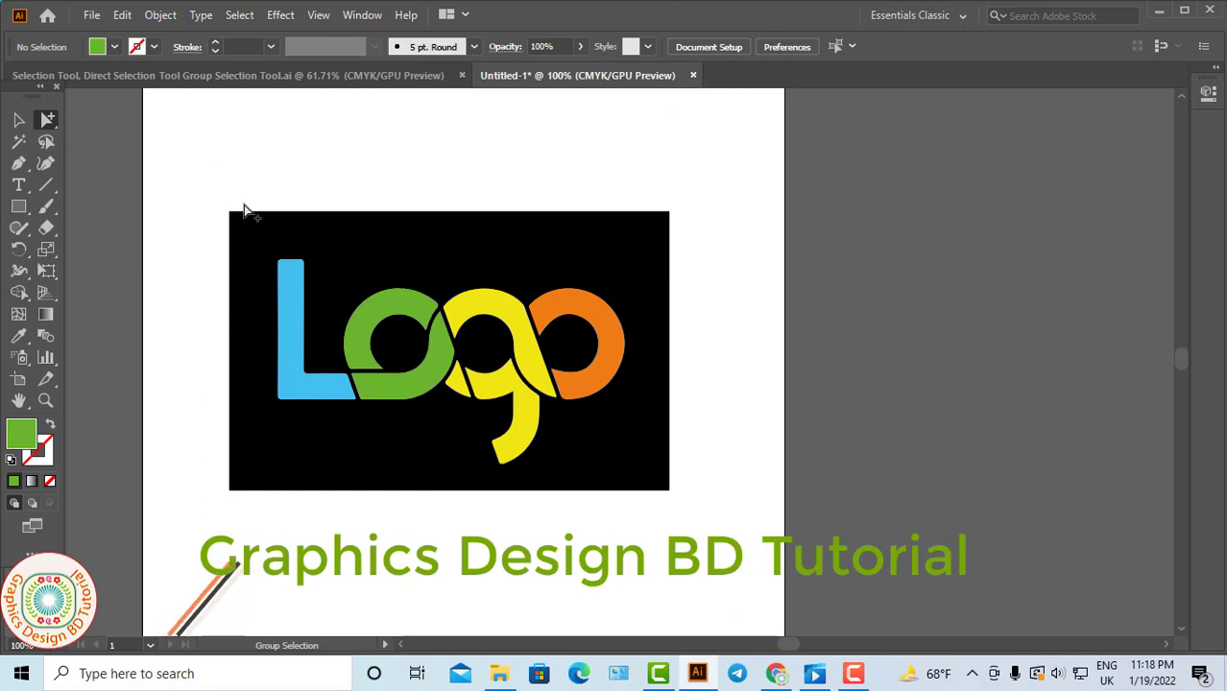
left_click(397, 322)
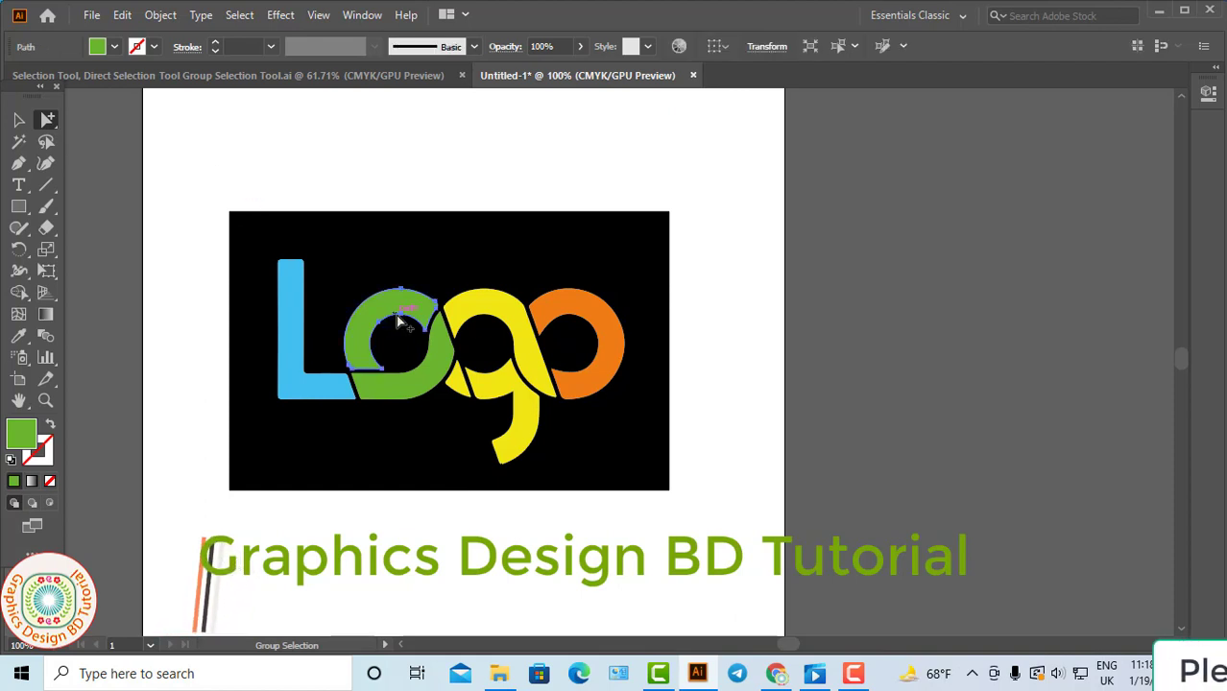
left_click(580, 322)
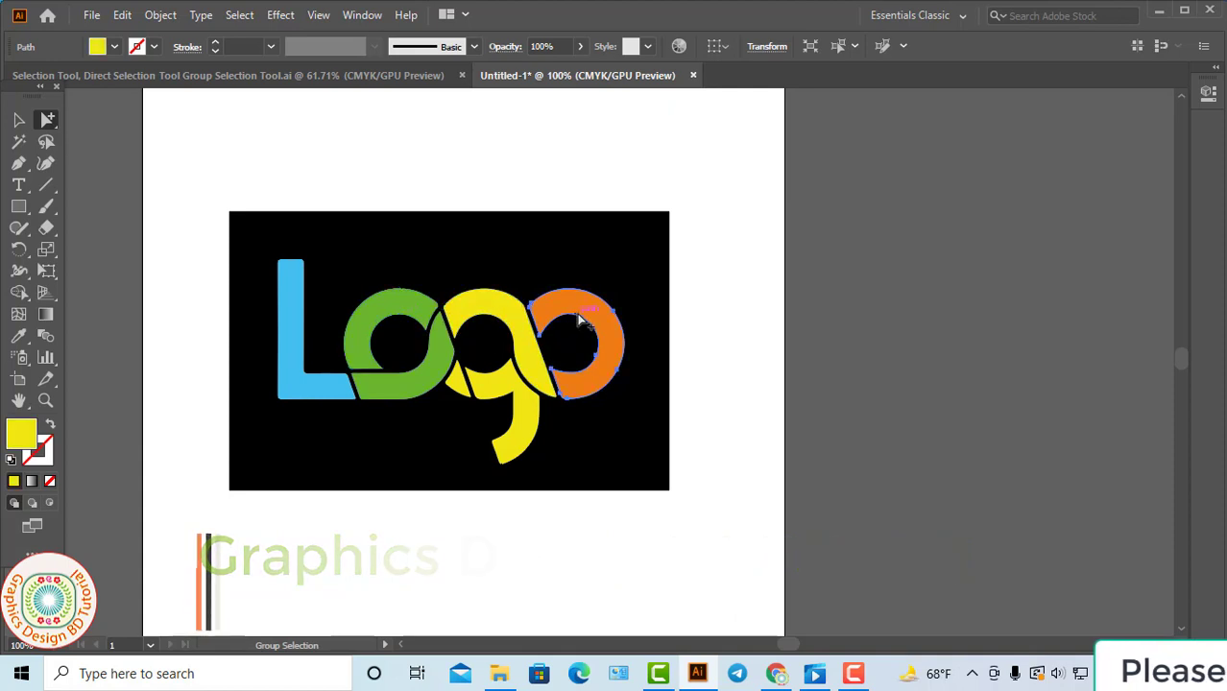
left_click(311, 384)
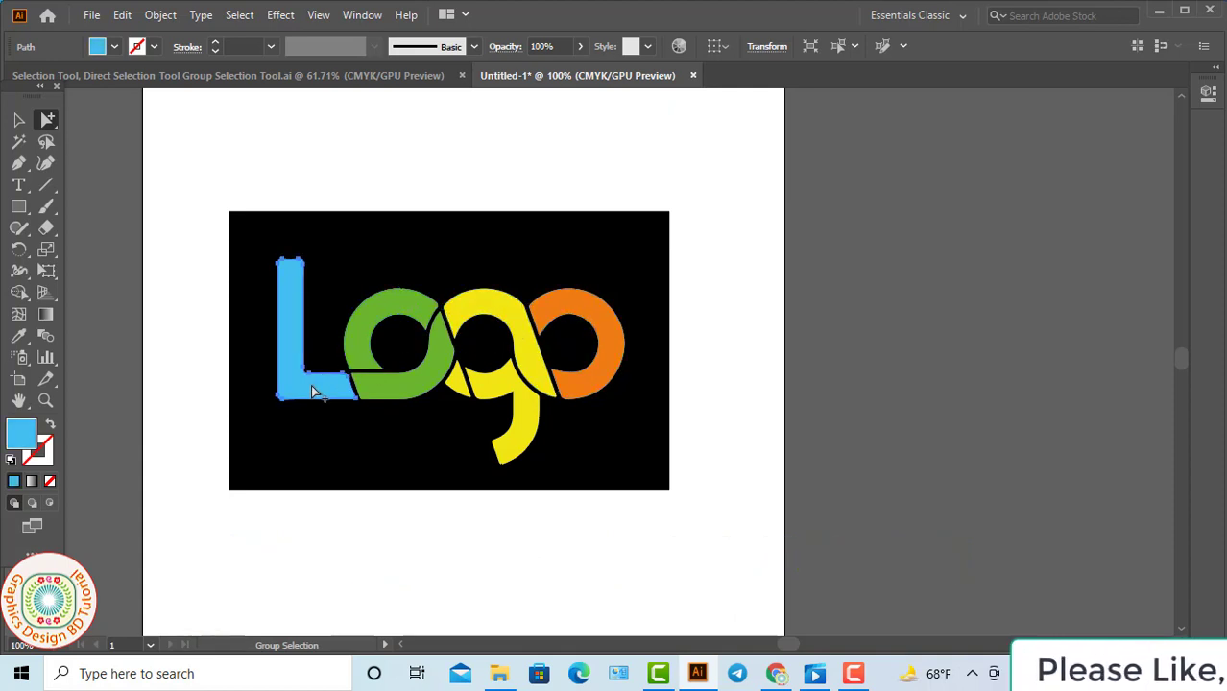
Recolor the letter L dark violet-blue and the upper green arc of the first o magenta using fill swatches.
left_click(114, 46)
left_click(113, 79)
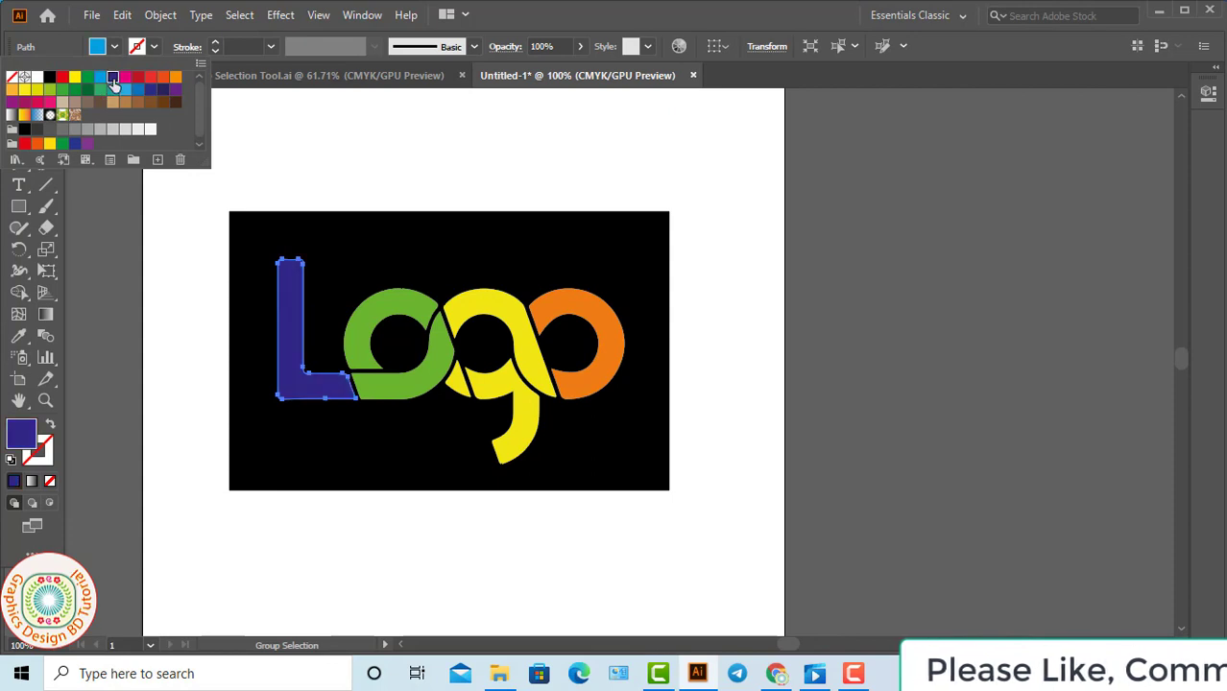
left_click(364, 324)
left_click(114, 46)
left_click(125, 77)
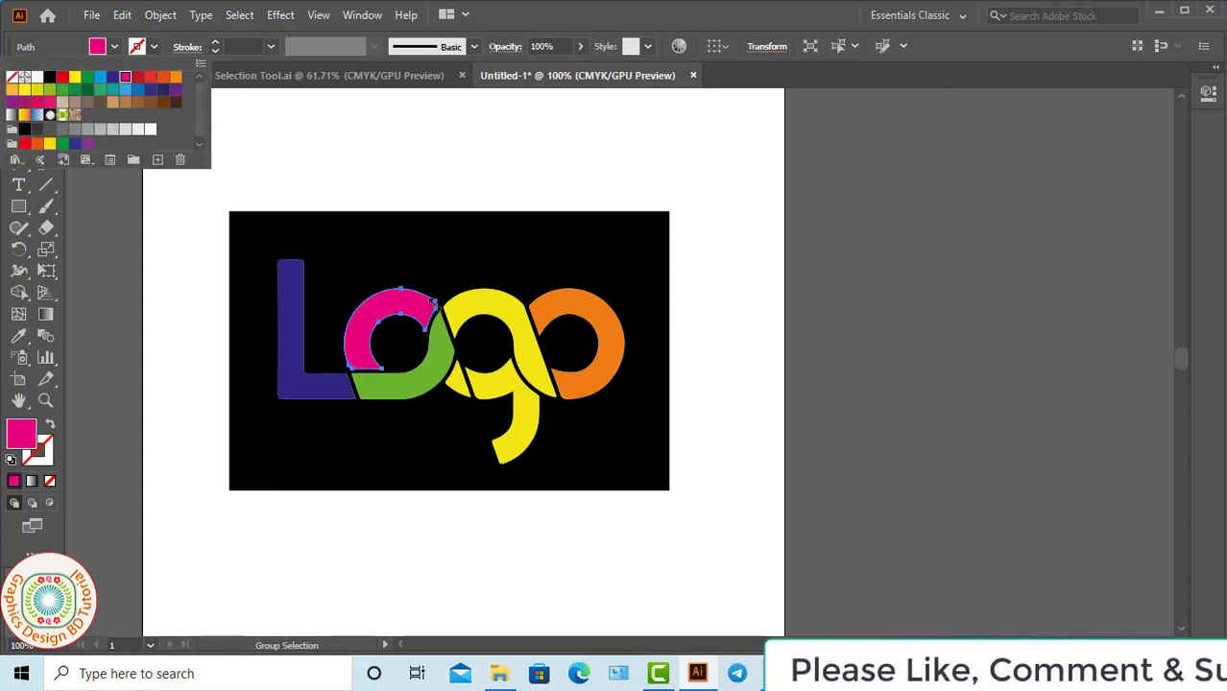
Change the fill of the upper yellow piece of the letter g to the orange swatch.
left_click(482, 302)
left_click(115, 46)
left_click(174, 77)
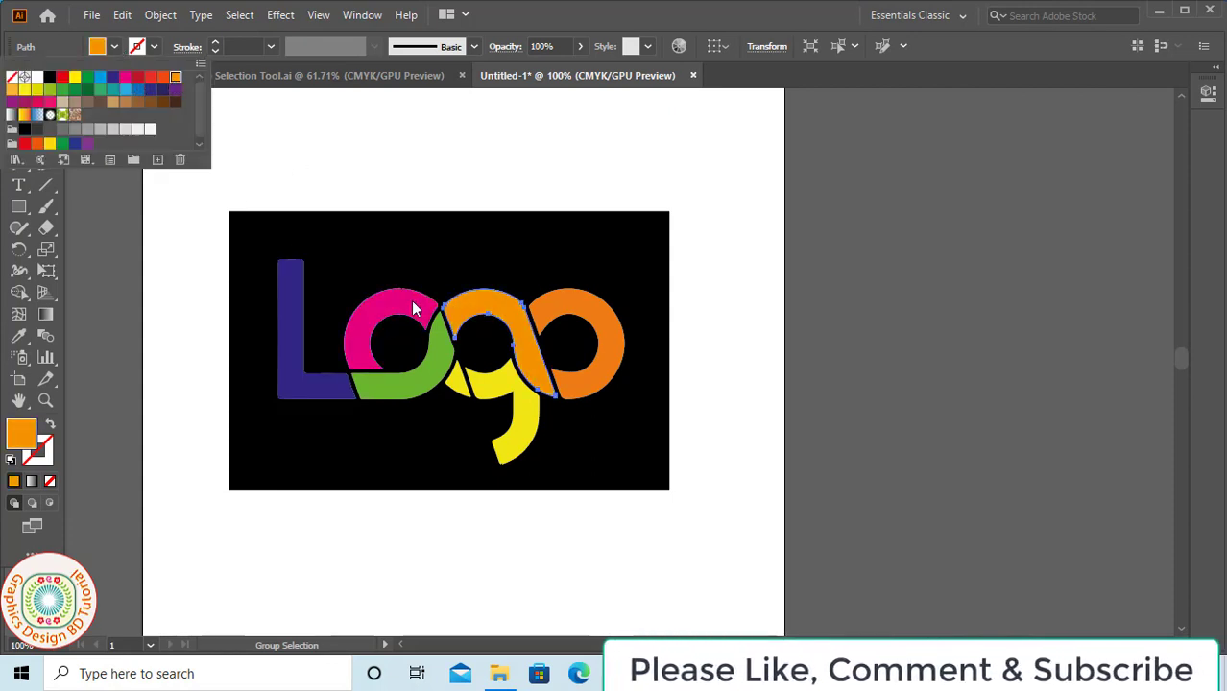
Move the magenta arc of the first o above the black rectangle, then undo the move and clear the selection.
left_click(415, 309)
left_click_drag(406, 303, 434, 178)
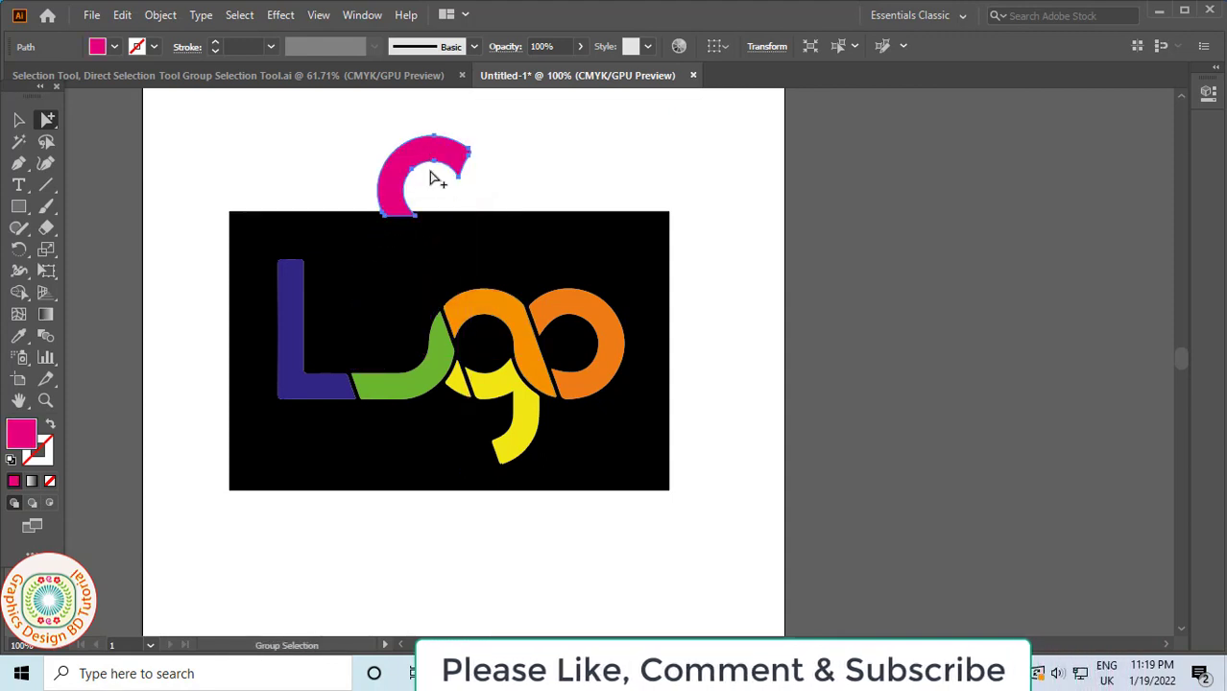
key("ctrl+z")
left_click(427, 197)
Copy the orange upper piece of the letter g and clear the selection.
left_click(470, 309)
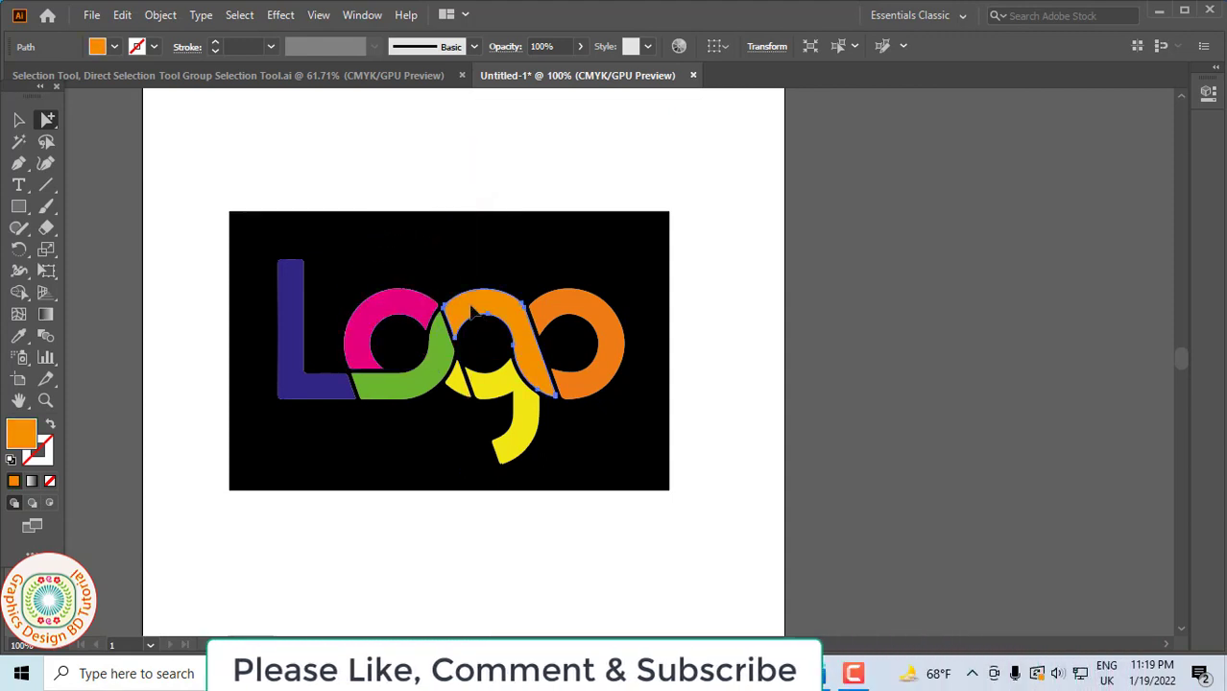
left_click(122, 14)
left_click(157, 102)
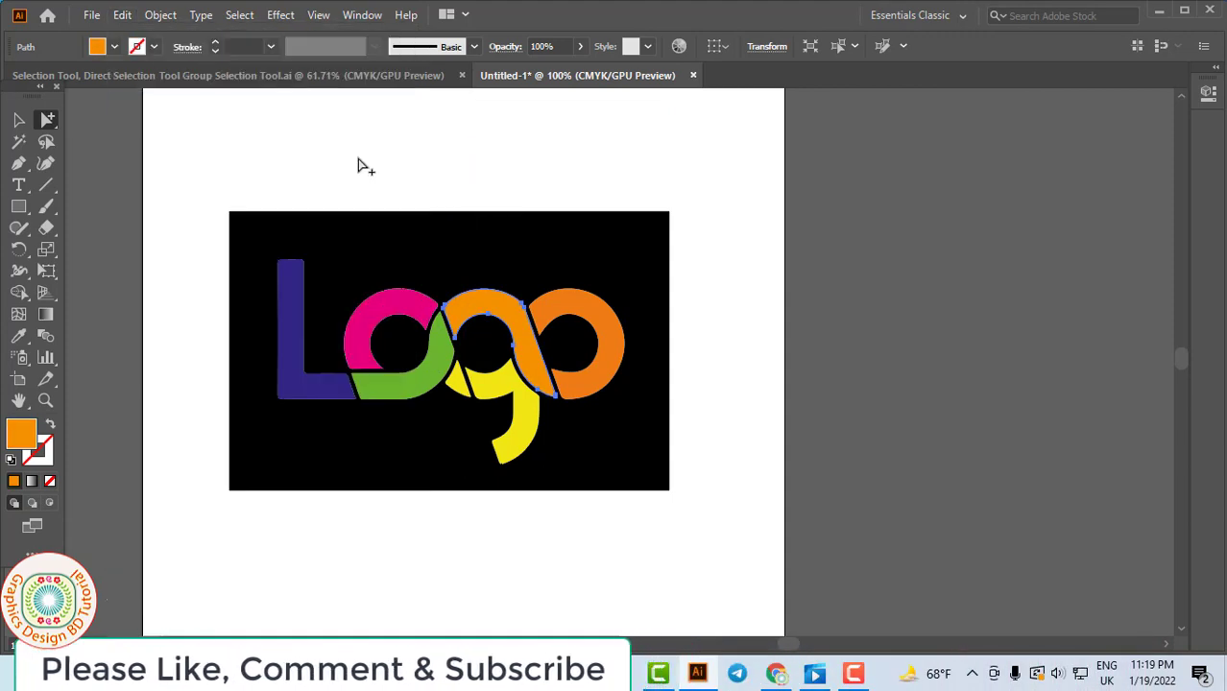
left_click(361, 166)
left_click(122, 15)
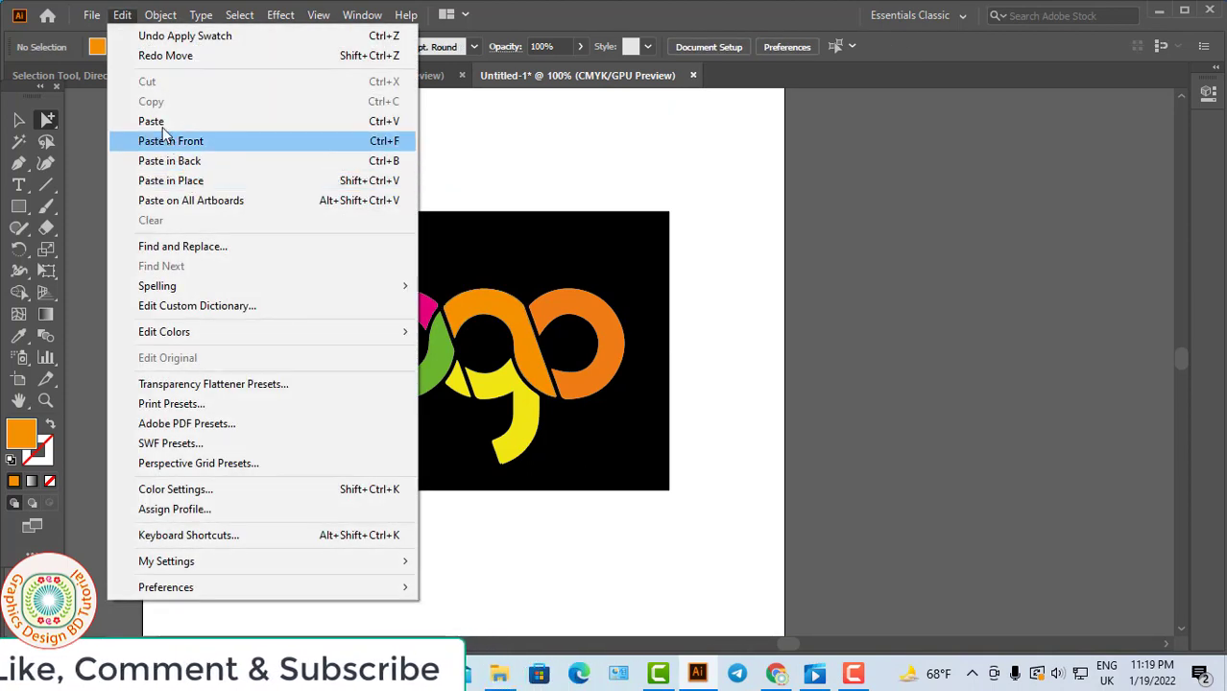